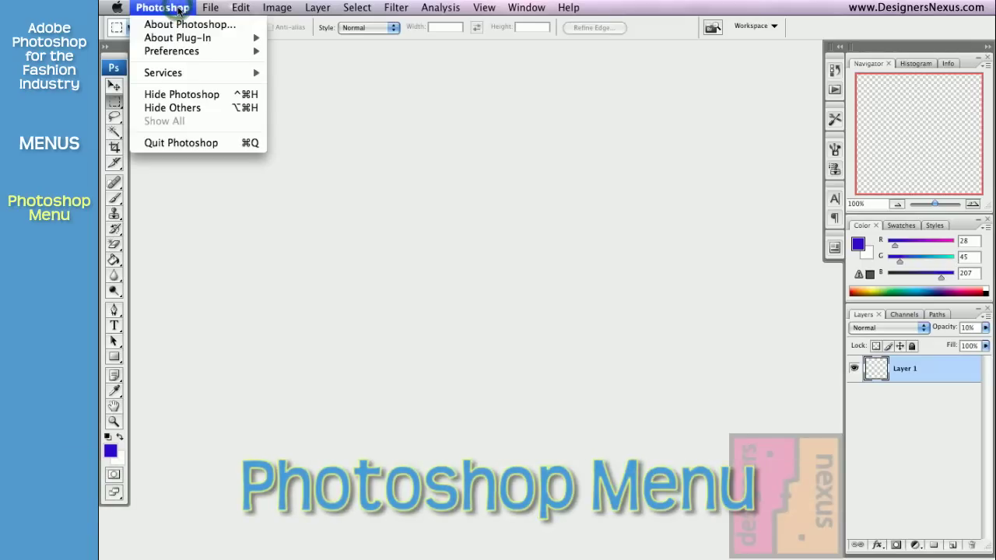
- Show the Photoshop menu's Preferences submenu, listing pages from General to Type
mouse_move(185, 58)
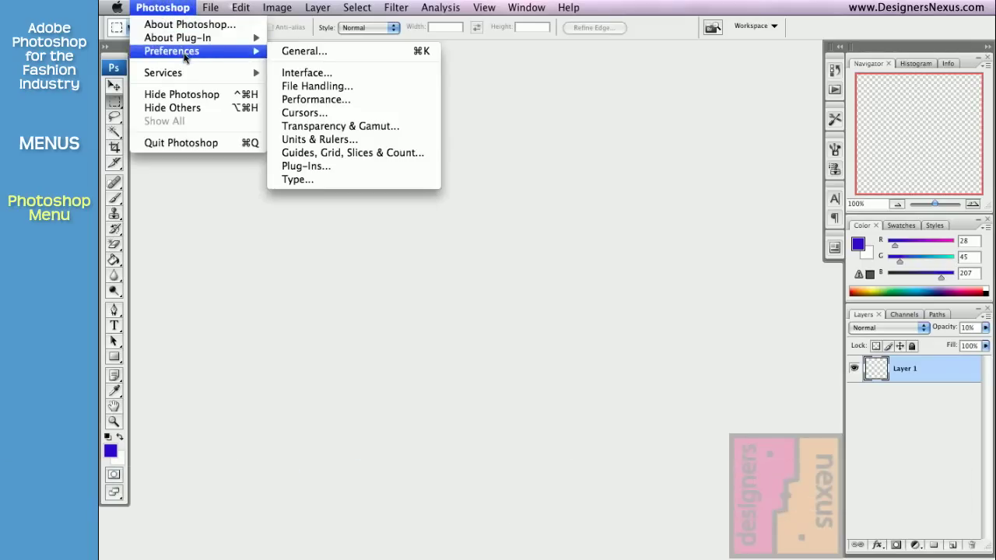
- Browse the General, Interface, File Handling, Performance, Cursors and Transparency & Gamut preference pages
left_click(316, 53)
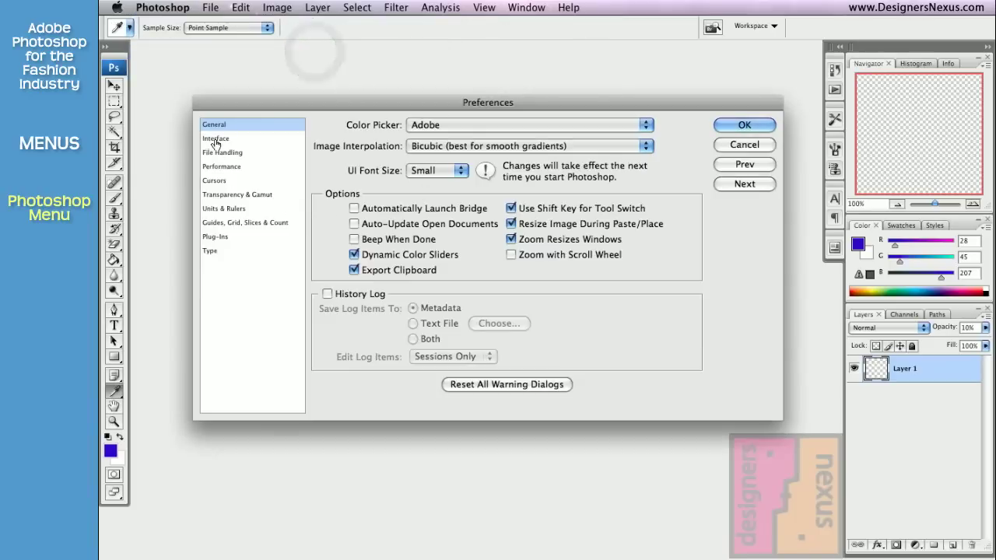
left_click(215, 140)
left_click(221, 152)
left_click(222, 167)
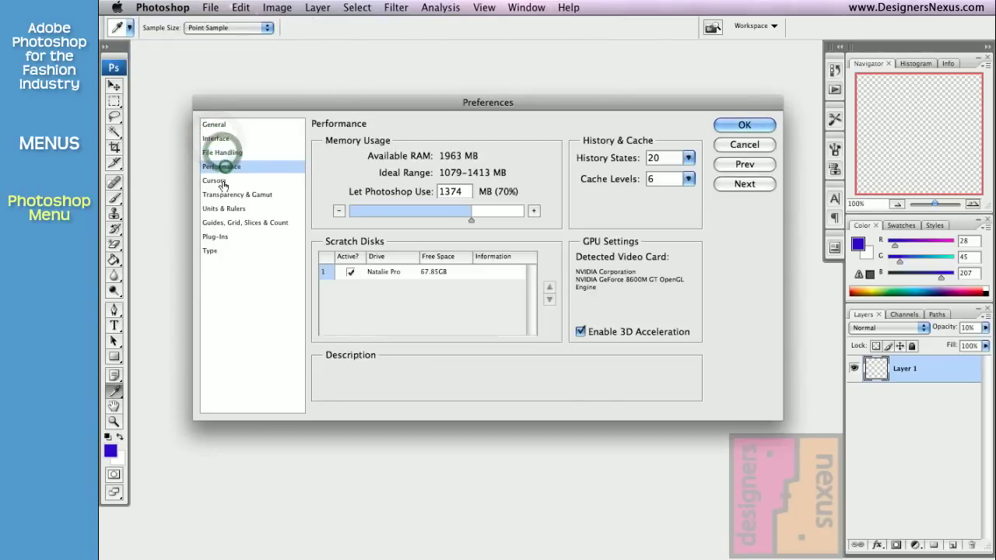
left_click(216, 180)
left_click(222, 195)
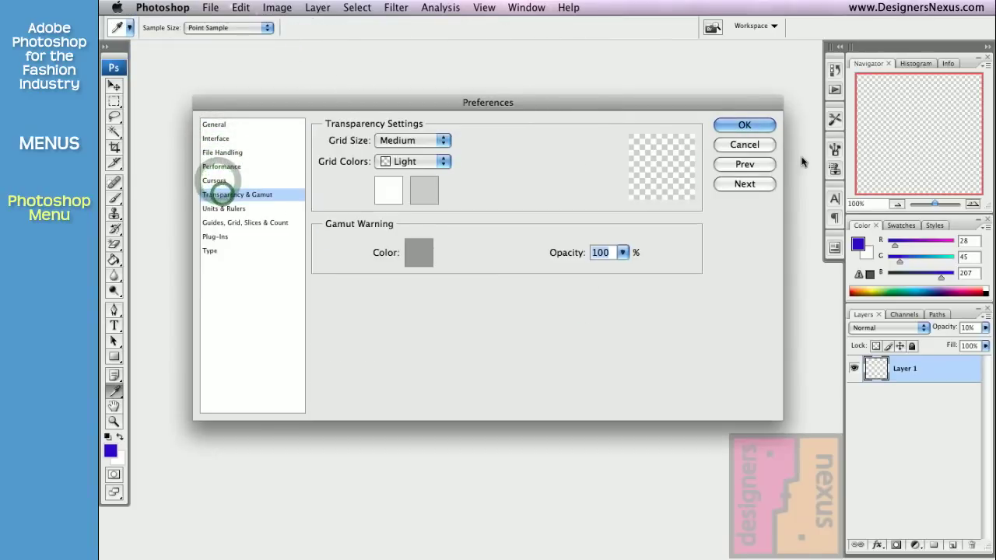
- Cancel Preferences unchanged and bring up the application, Edit and File menus
left_click(745, 144)
left_click(163, 7)
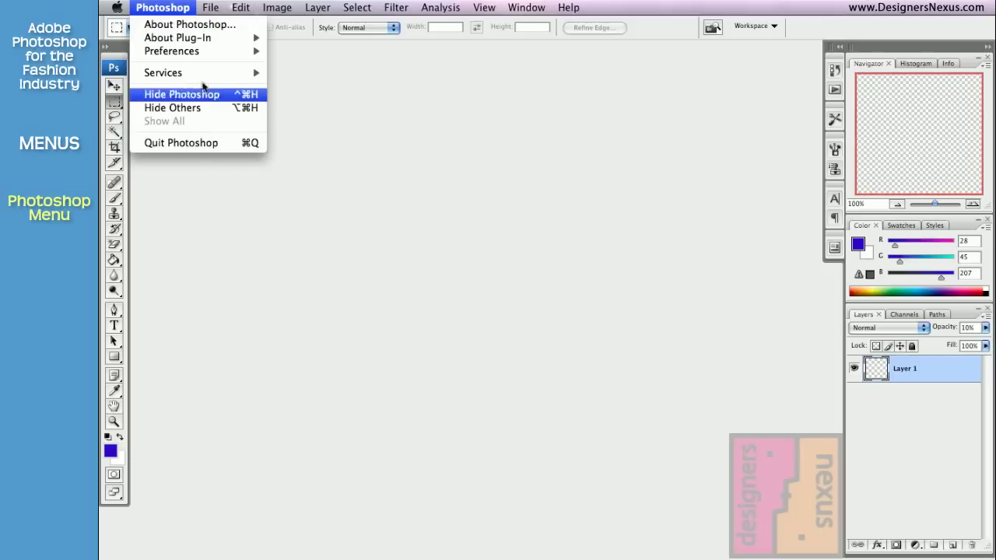
mouse_move(212, 8)
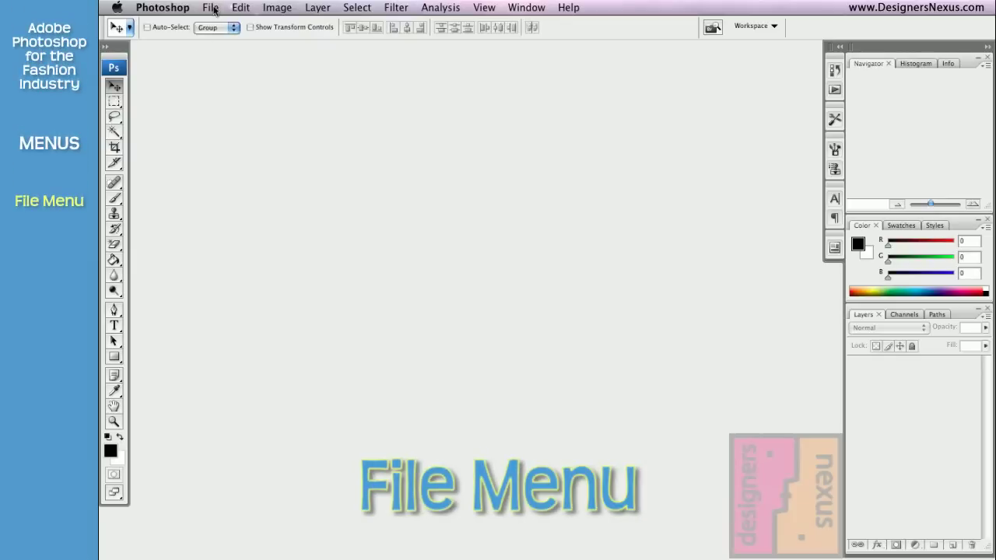
- Create a new blank 1275×1650 transparent Untitled-1 document
left_click(214, 8)
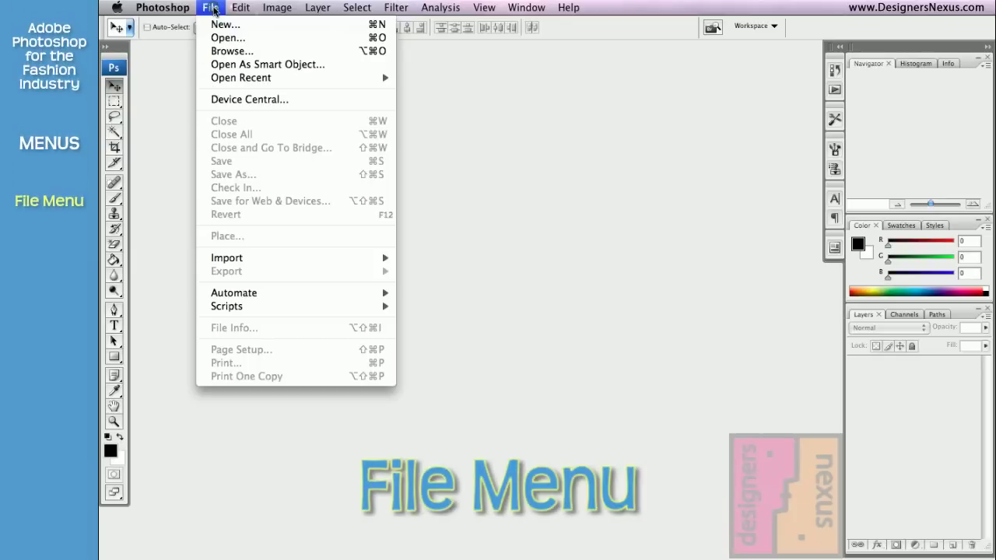
left_click(217, 25)
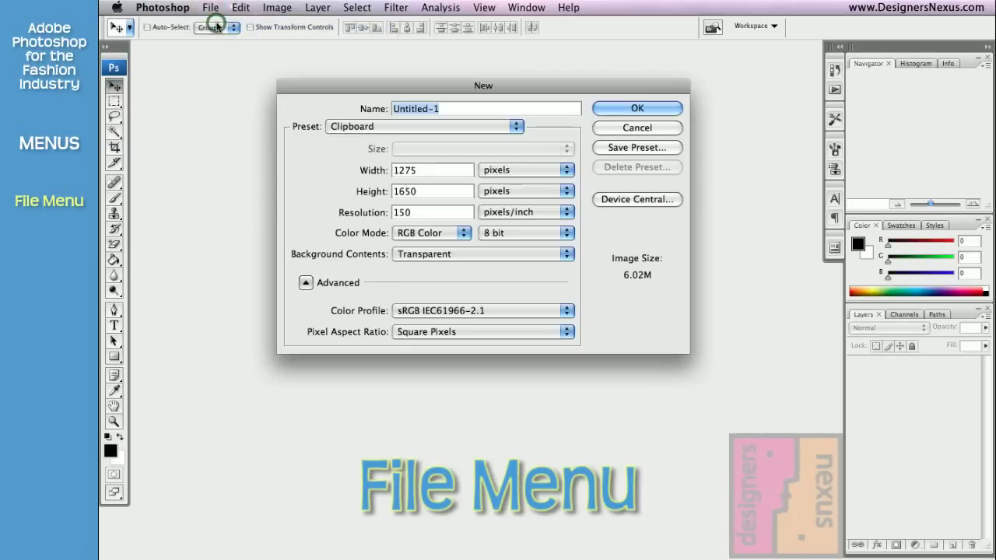
left_click(536, 103)
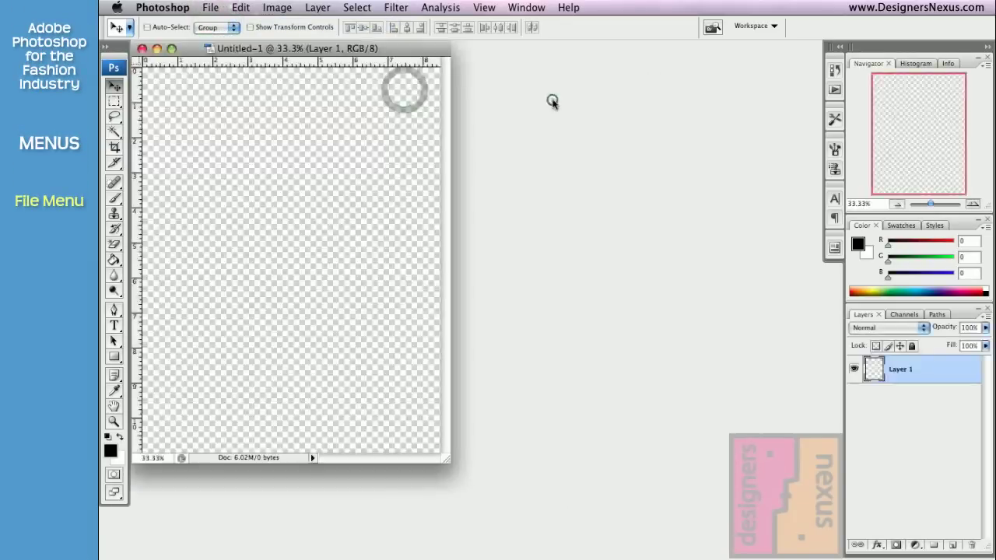
- Open image-001.psd with the watercolor roses
left_click(210, 8)
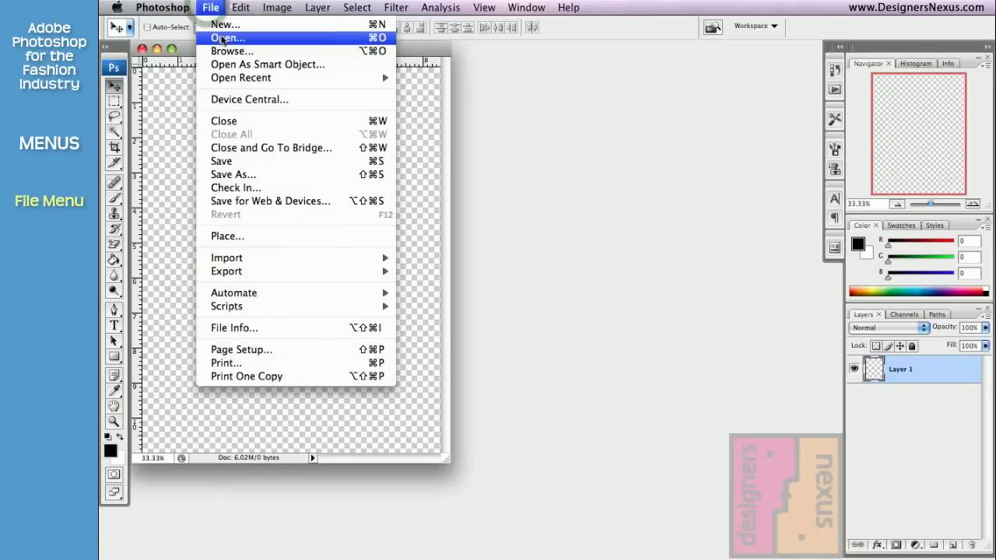
left_click(221, 39)
left_click_drag(374, 90, 288, 83)
left_click(391, 170)
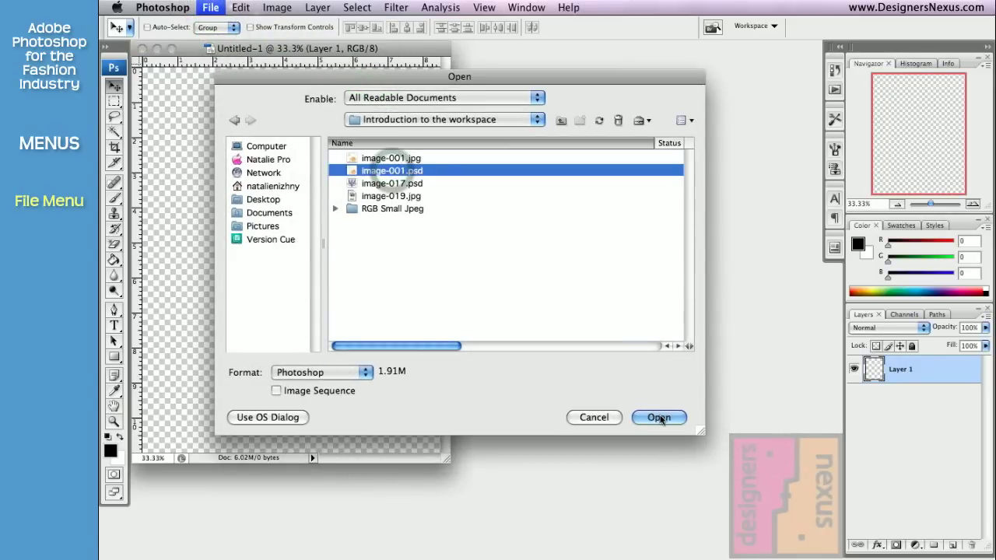
left_click(658, 417)
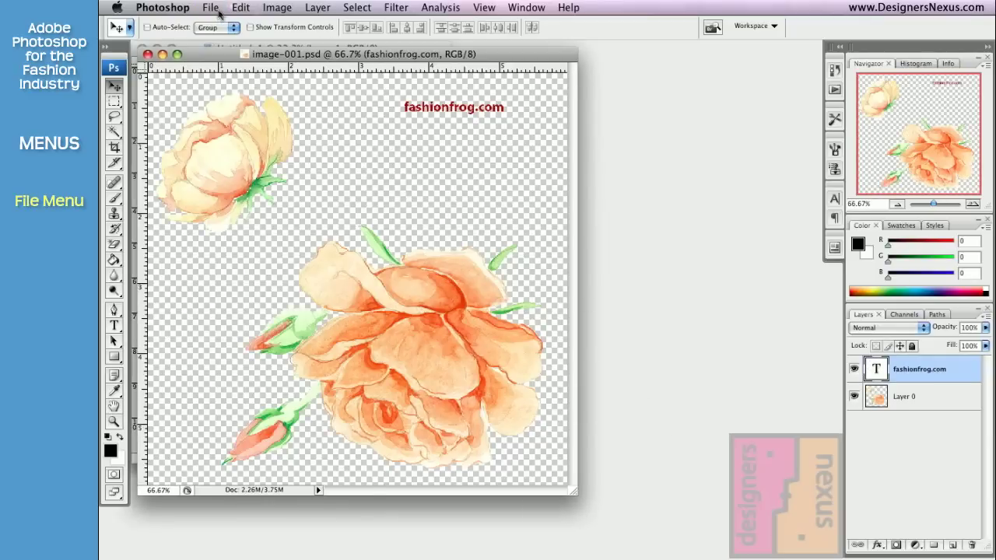
- Open the recent file image-019.jpg, then close it
left_click(210, 7)
mouse_move(244, 81)
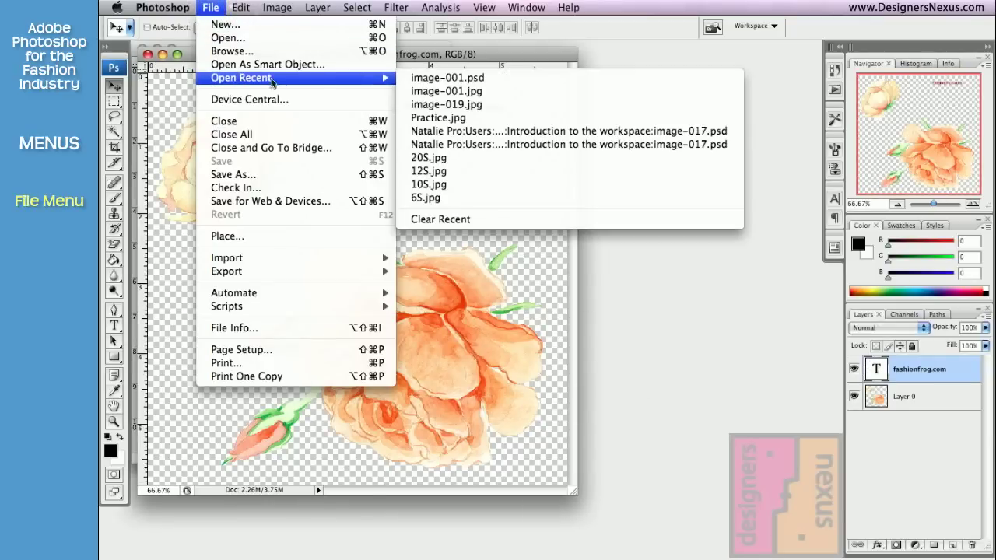
left_click(420, 107)
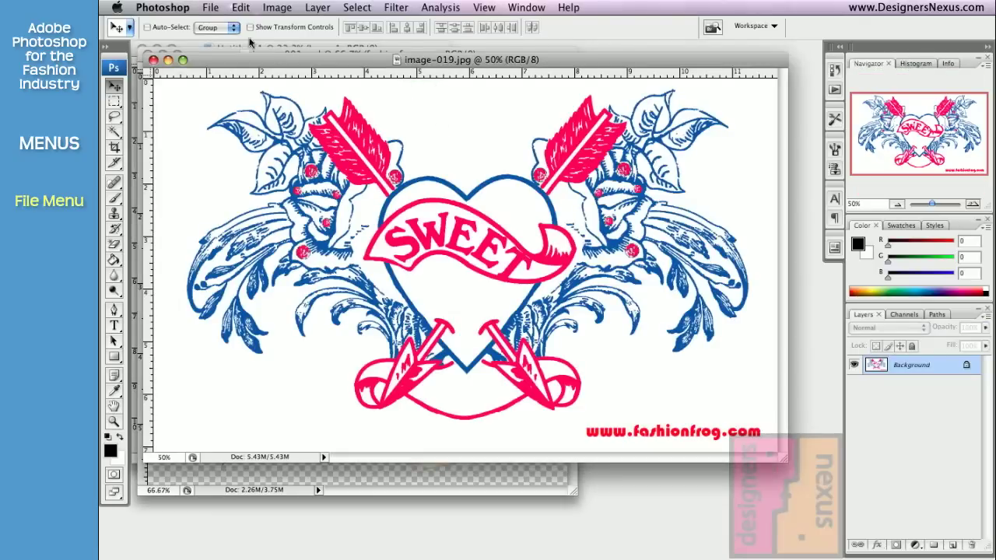
left_click(211, 8)
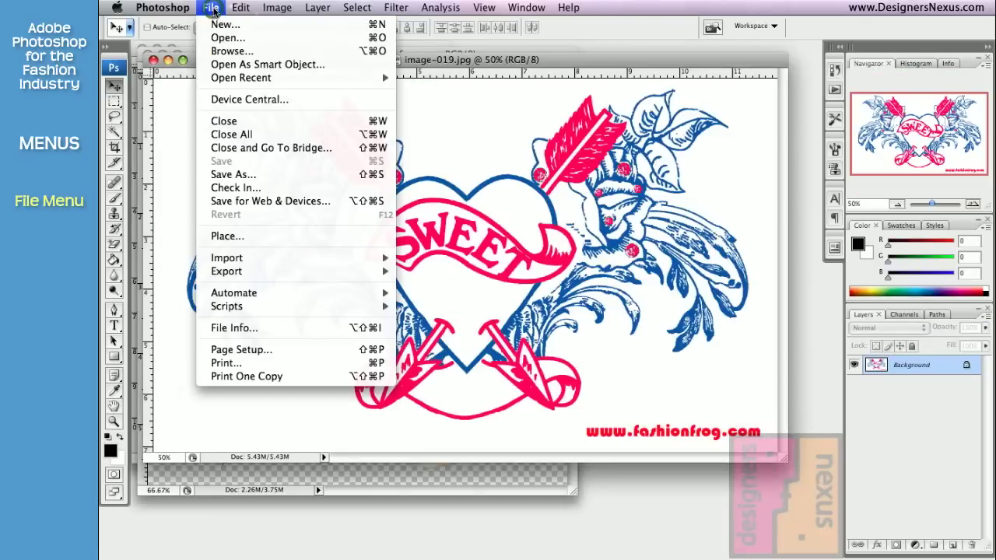
left_click(224, 122)
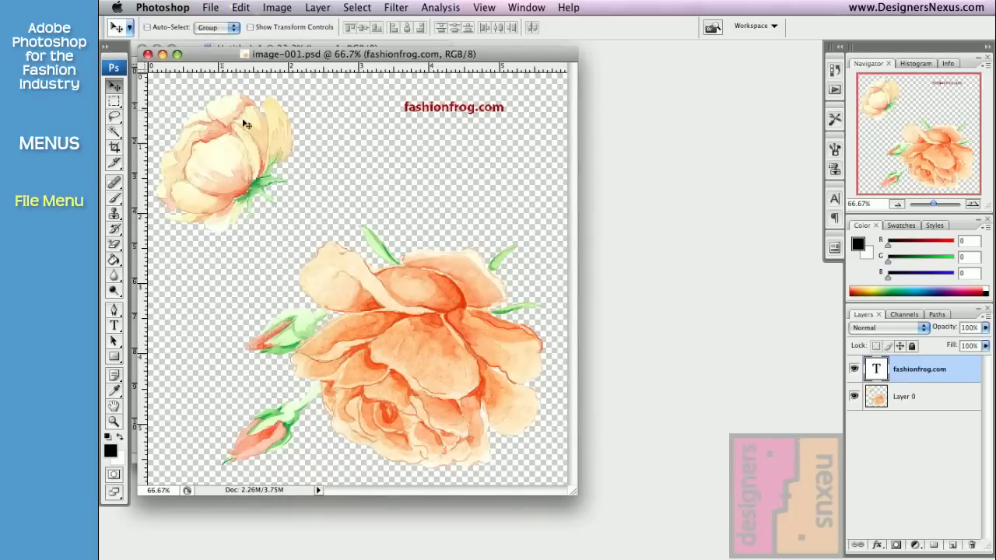
- Move the fashionfrog.com text down and left, then save image-001.psd
left_click_drag(472, 111, 423, 142)
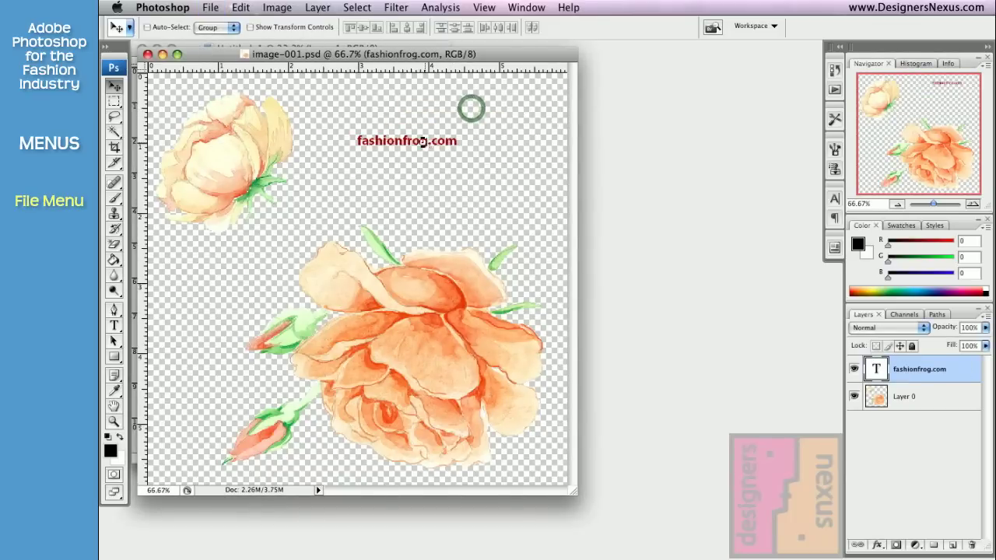
left_click(212, 7)
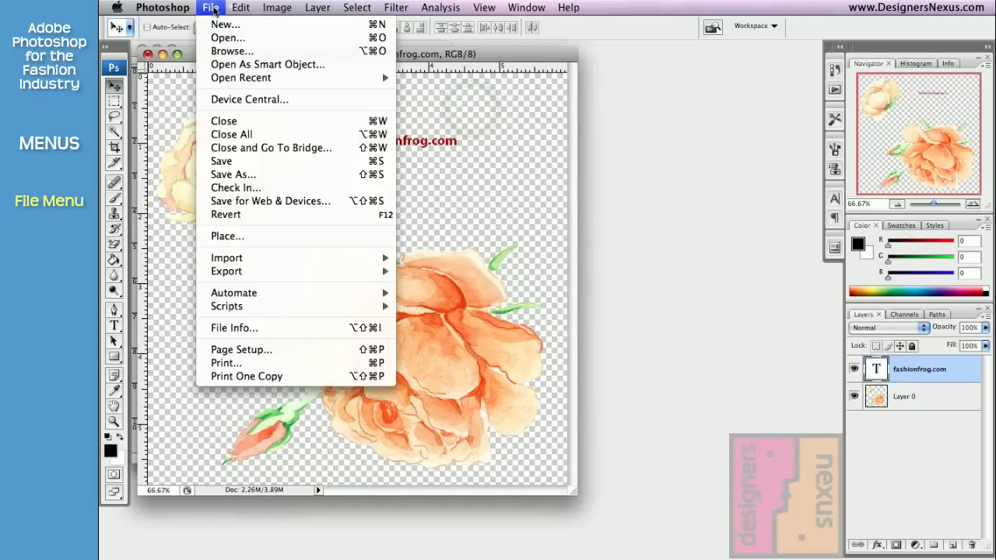
left_click(256, 164)
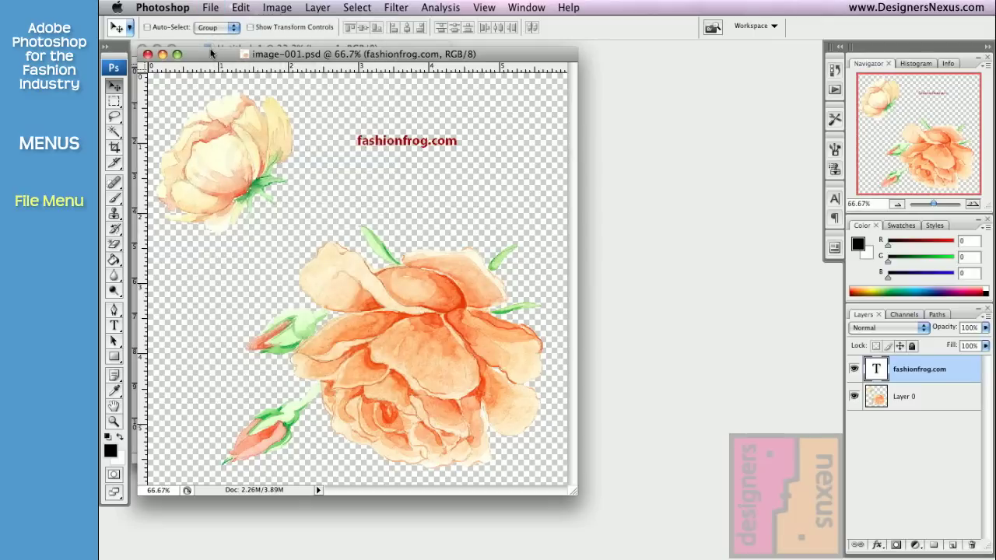
left_click(210, 7)
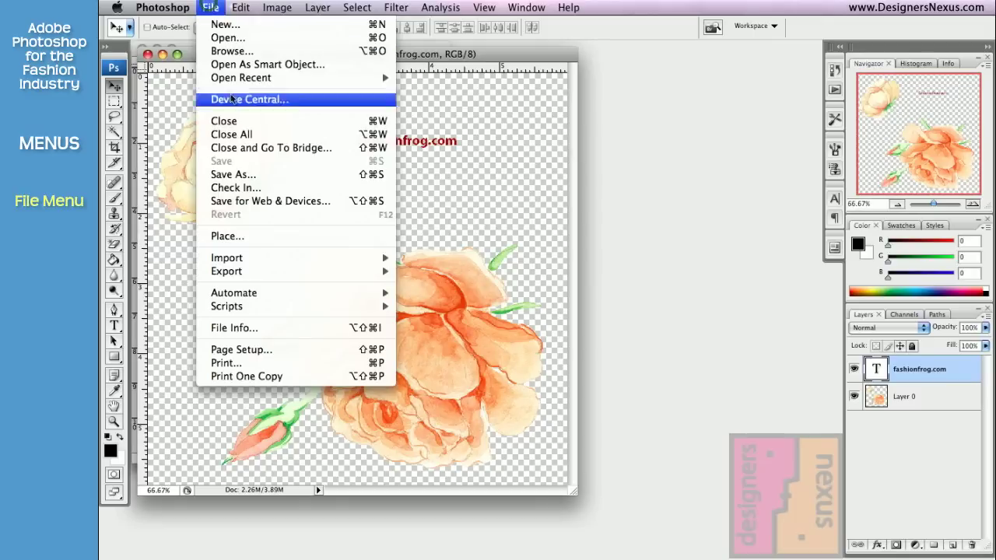
left_click(242, 174)
left_click_drag(598, 76, 512, 77)
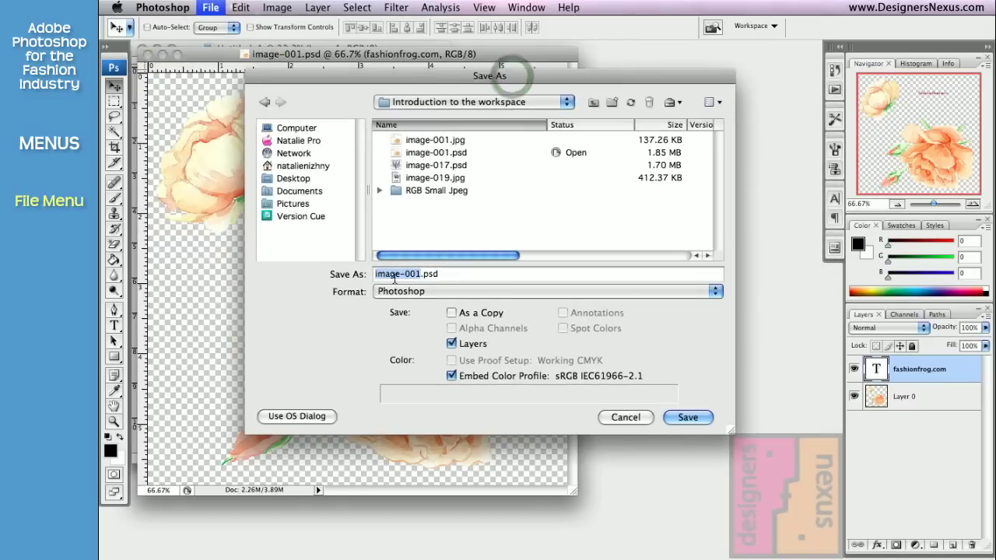
left_click(716, 293)
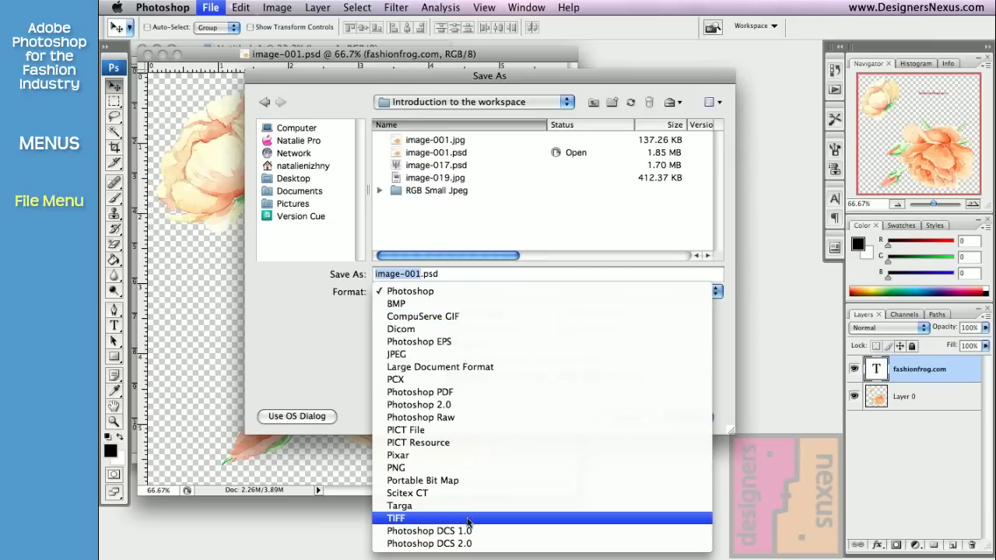
left_click(309, 311)
- Cancel the save dialog and browse the File menu's Import, Automate and Scripts entries
left_click(625, 417)
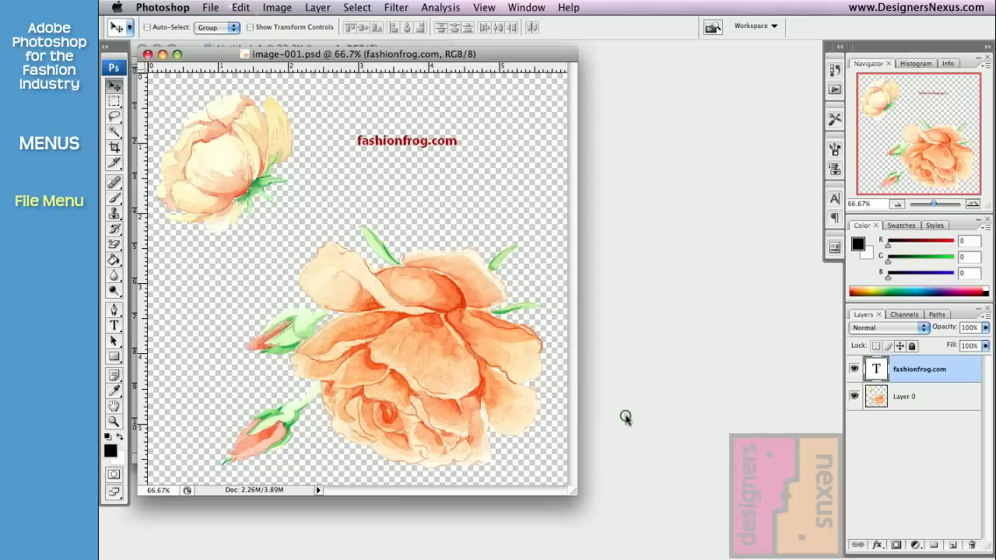
left_click(211, 8)
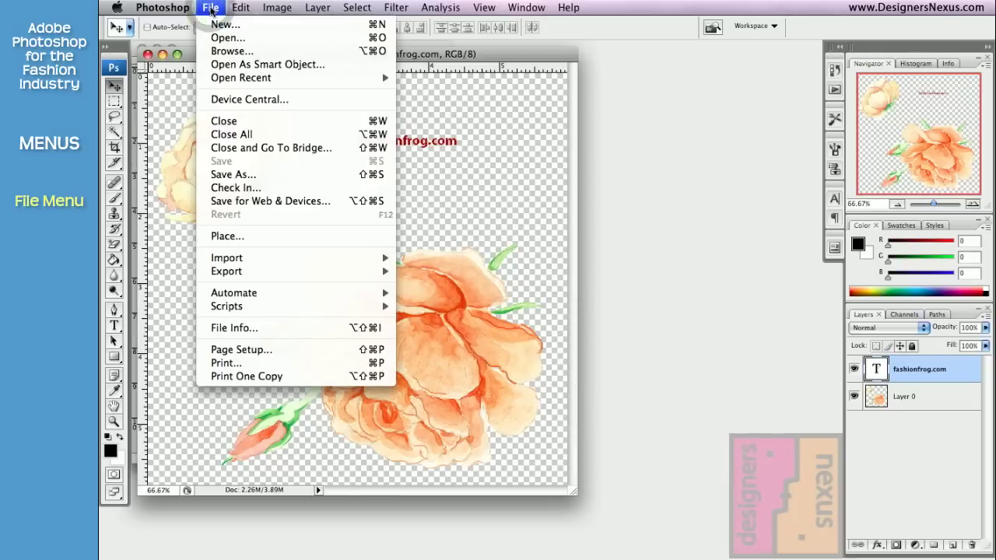
mouse_move(257, 265)
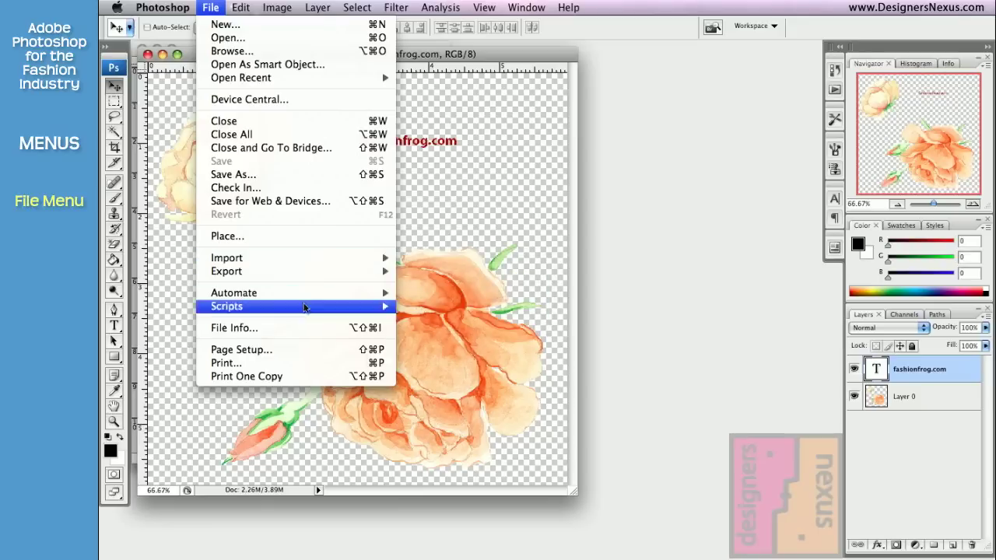
- Try Landscape orientation and US Letter paper in Page Setup, then cancel without changes
left_click(265, 354)
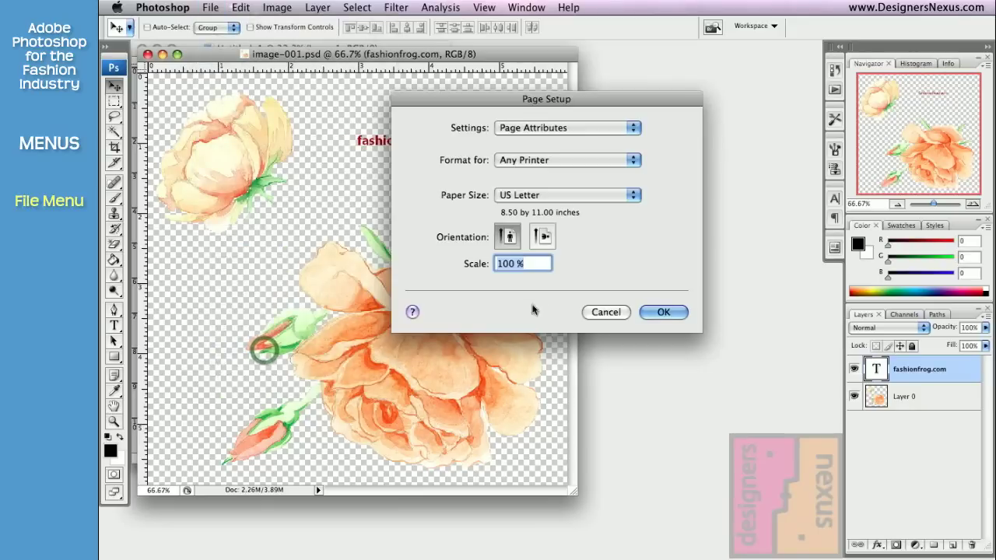
left_click(635, 161)
left_click(636, 161)
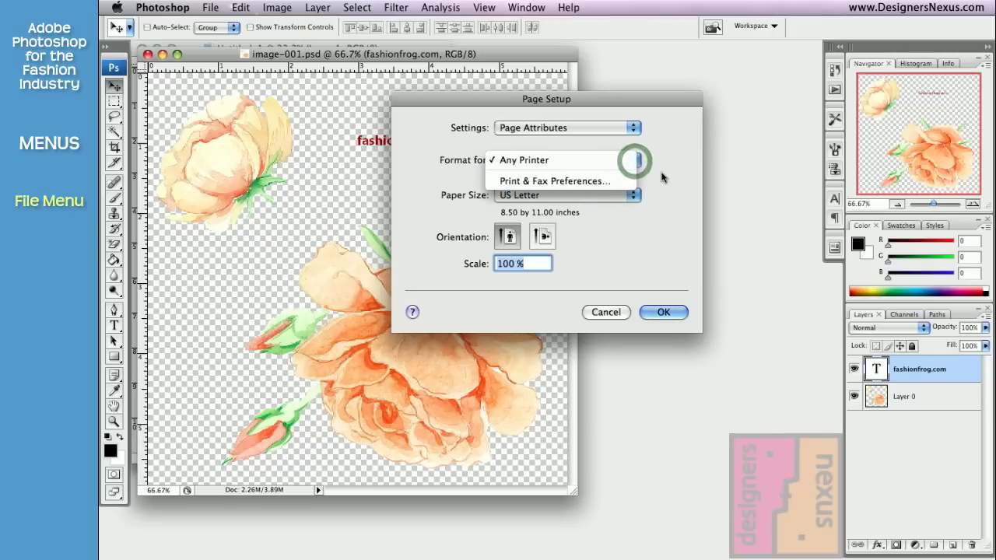
left_click(542, 235)
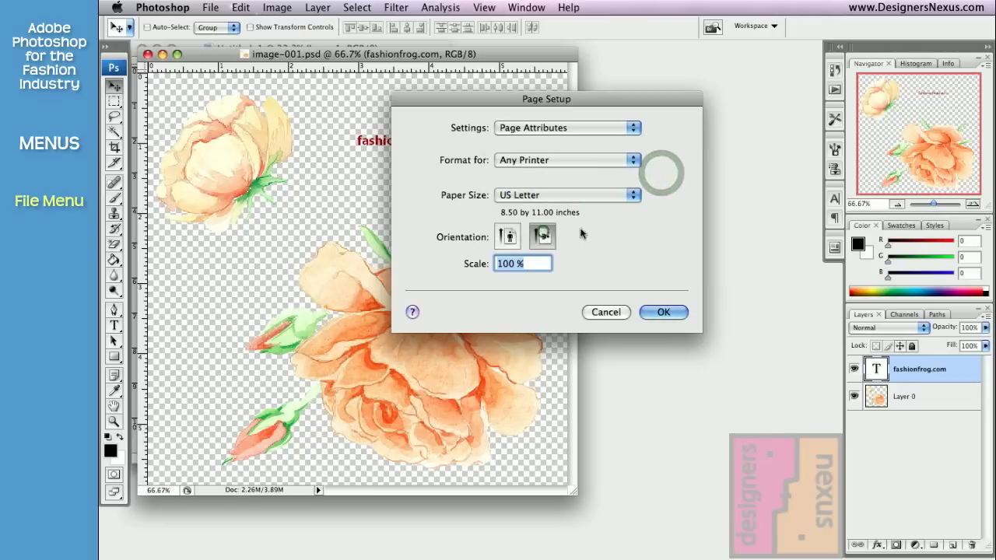
left_click(632, 196)
left_click(668, 207)
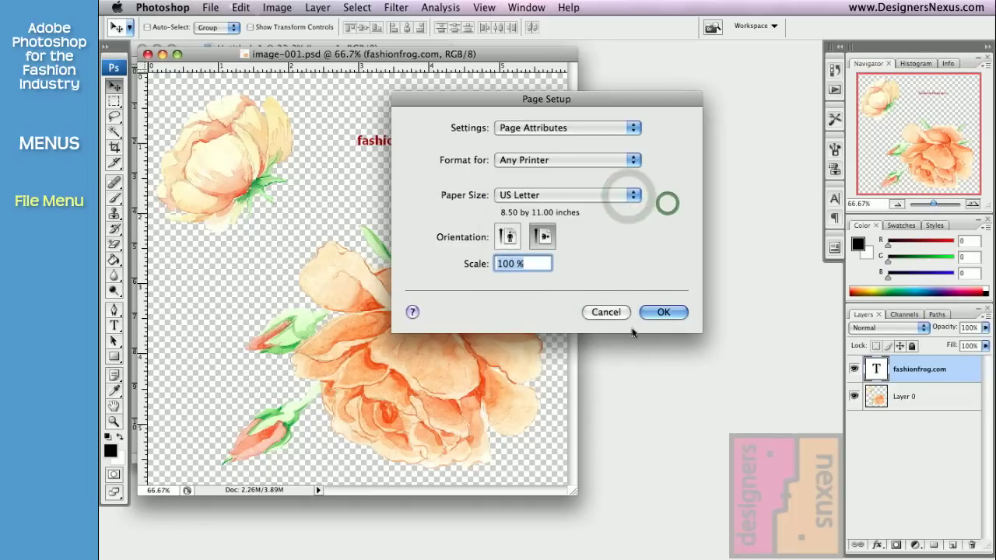
left_click(611, 312)
left_click(211, 7)
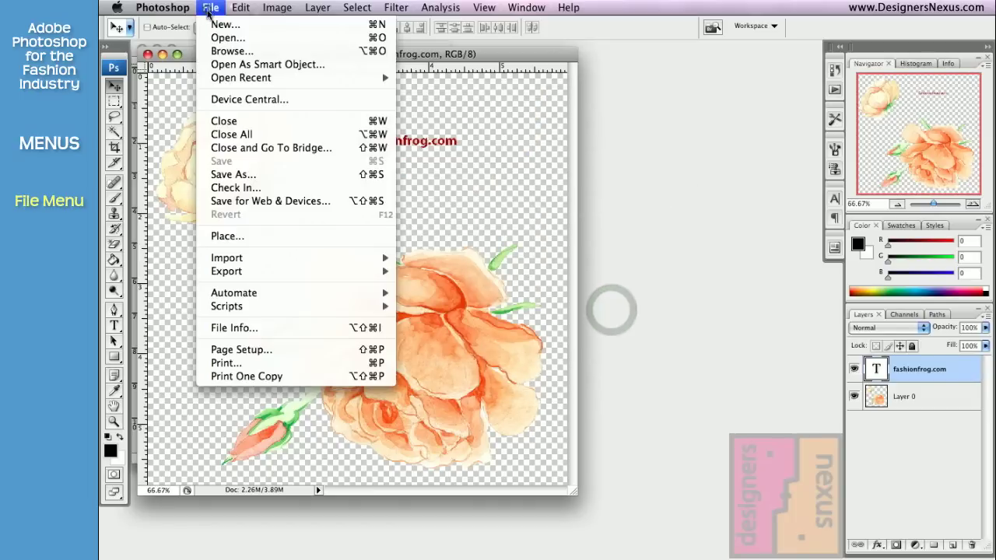
- Open the Print dialog, view its Page Setup options, and dismiss them unchanged
left_click(225, 364)
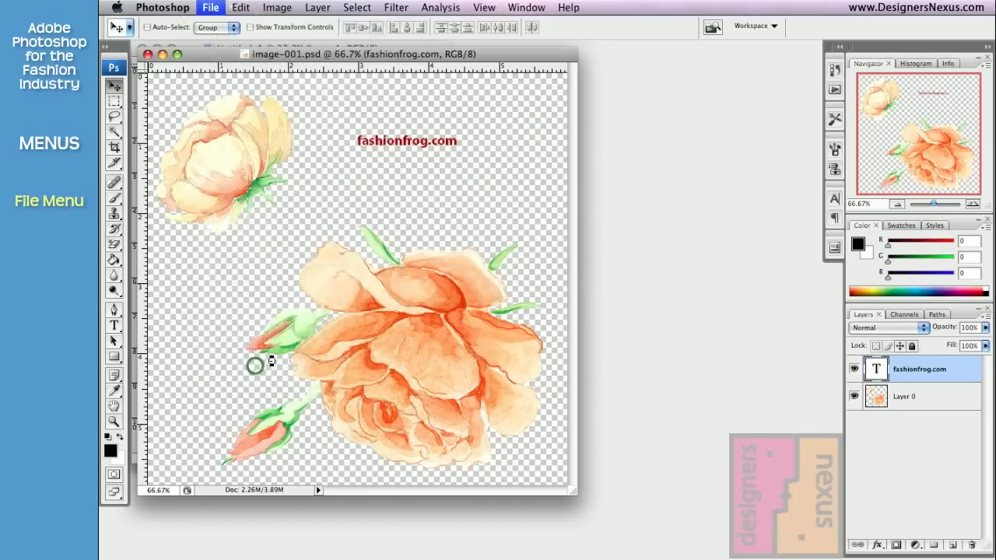
left_click_drag(510, 59, 506, 57)
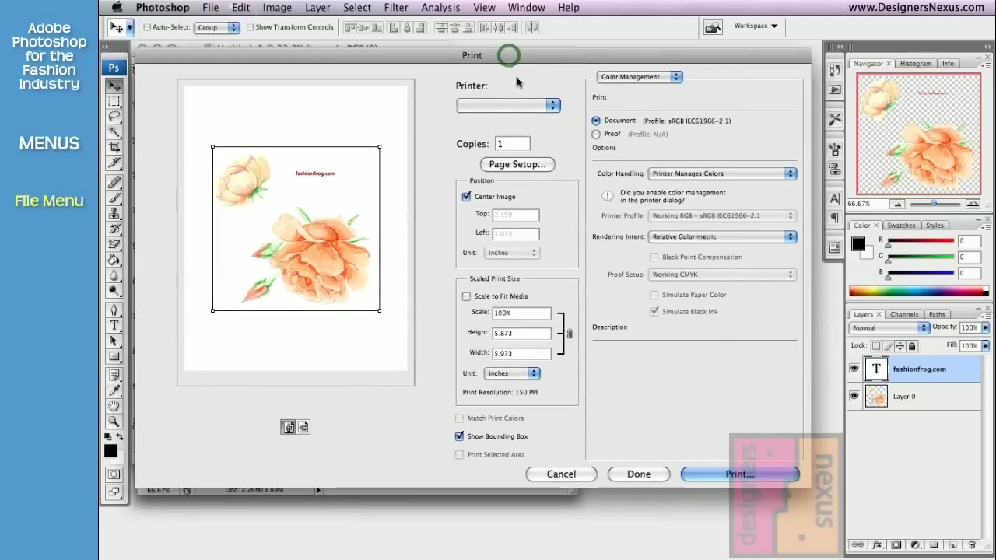
left_click(519, 164)
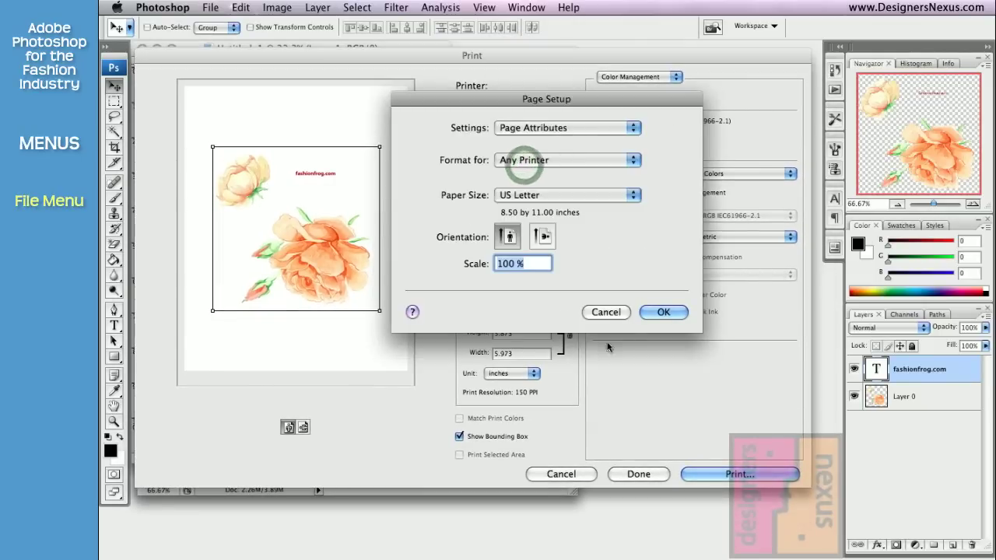
left_click(605, 313)
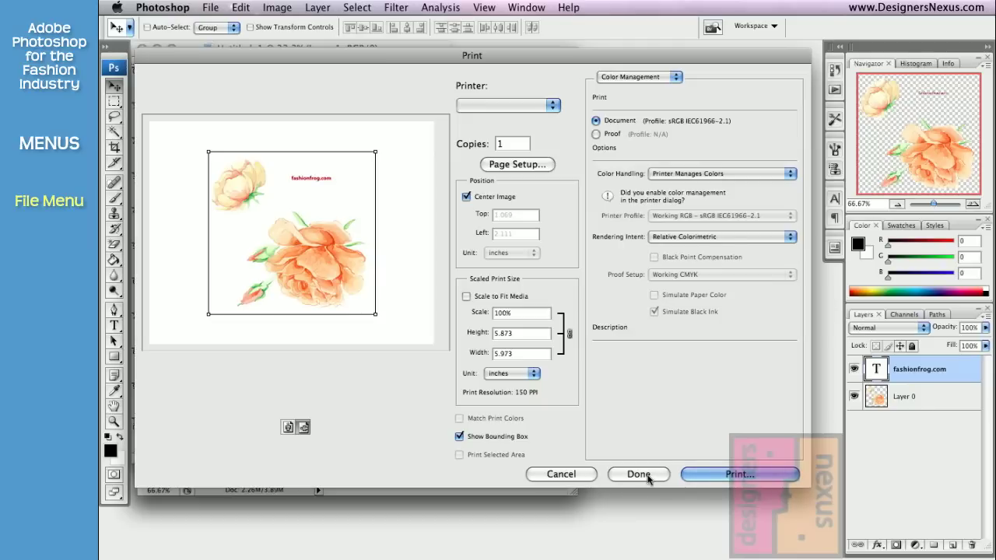
- Close Print, then undo and redo deleting the fashionfrog.com text layer
left_click(578, 475)
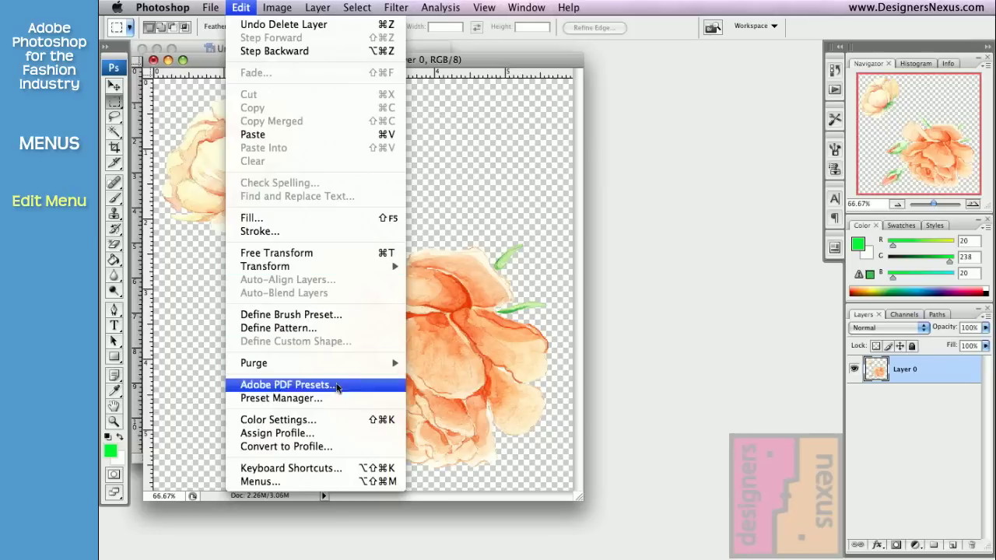
left_click(285, 25)
left_click(243, 8)
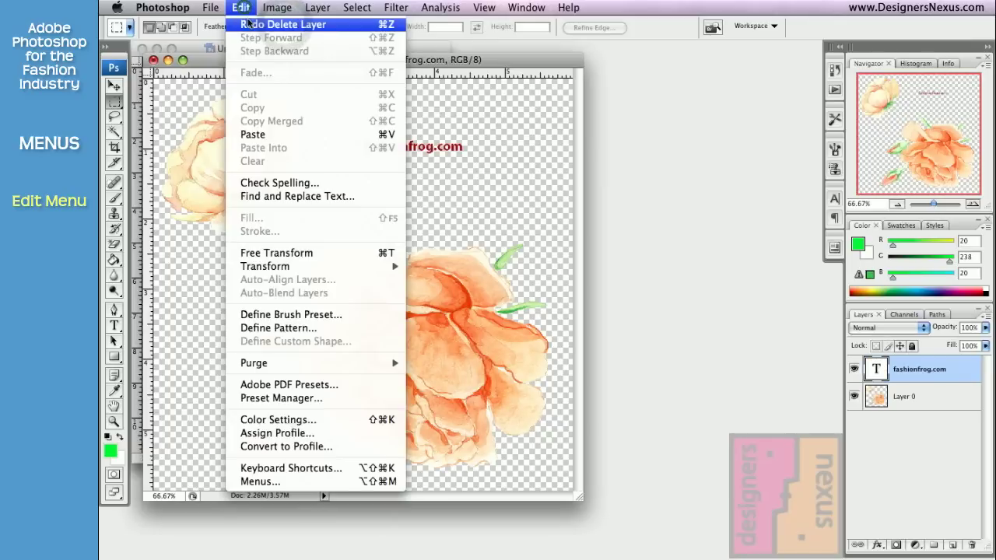
left_click(249, 26)
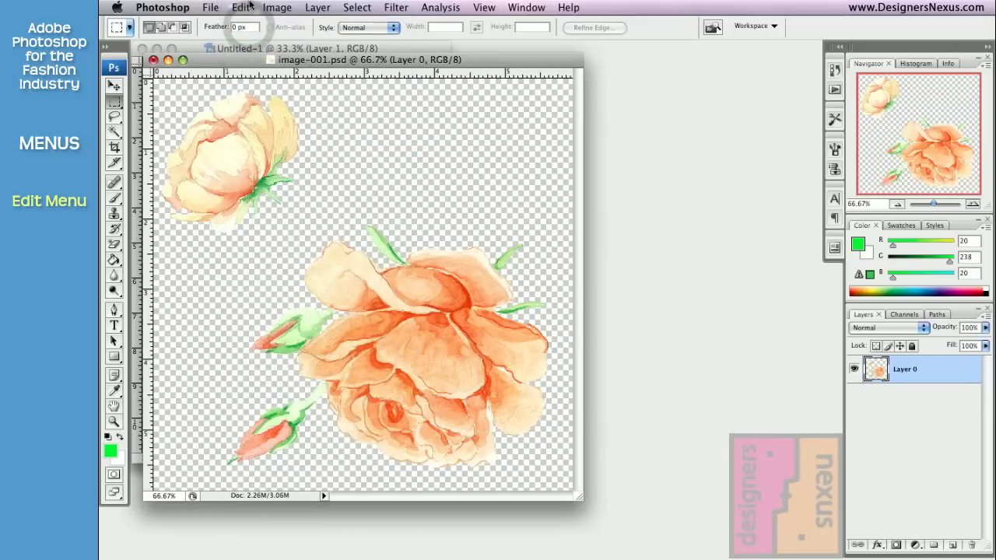
- Draw a rectangular marquee selection around the small top-left rose
left_click(242, 9)
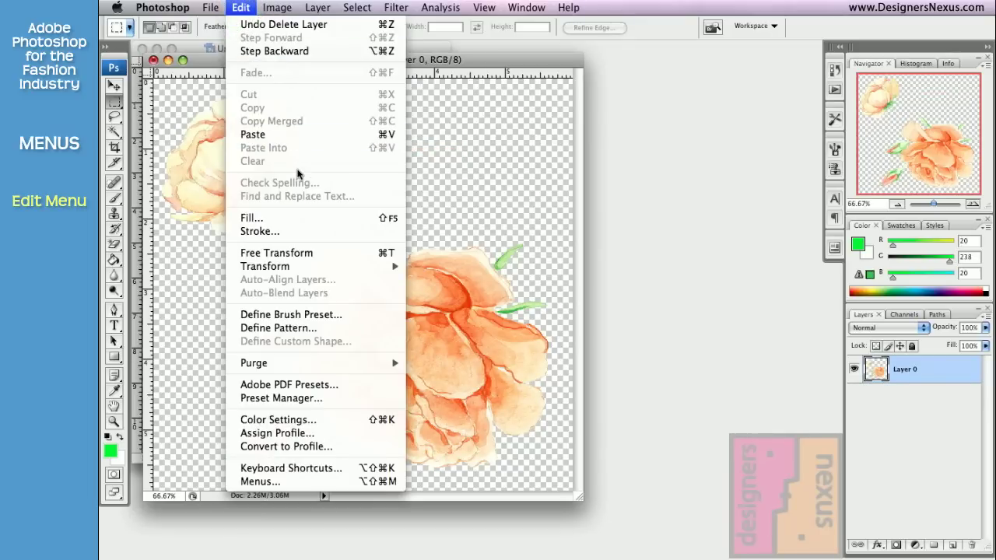
left_click(476, 61)
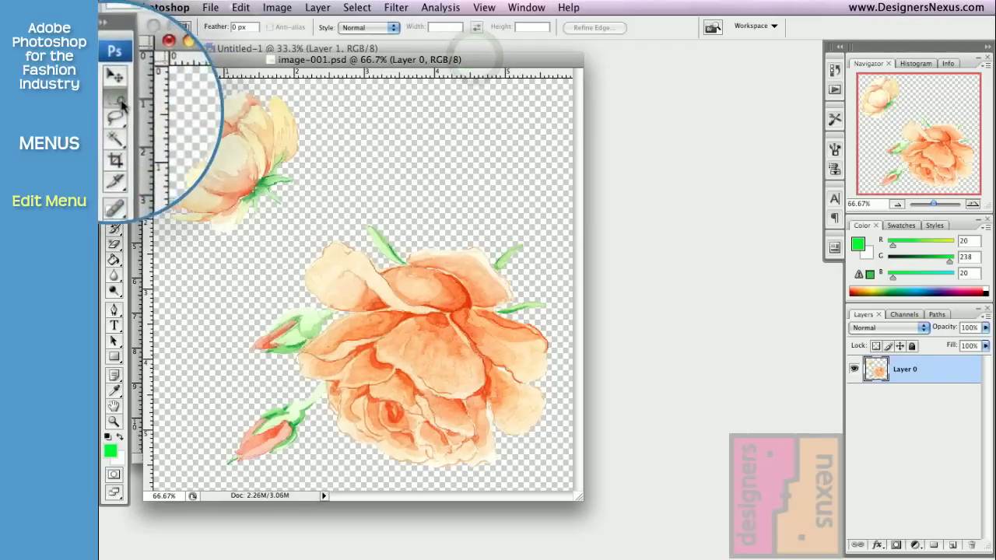
left_click_drag(179, 93, 322, 234)
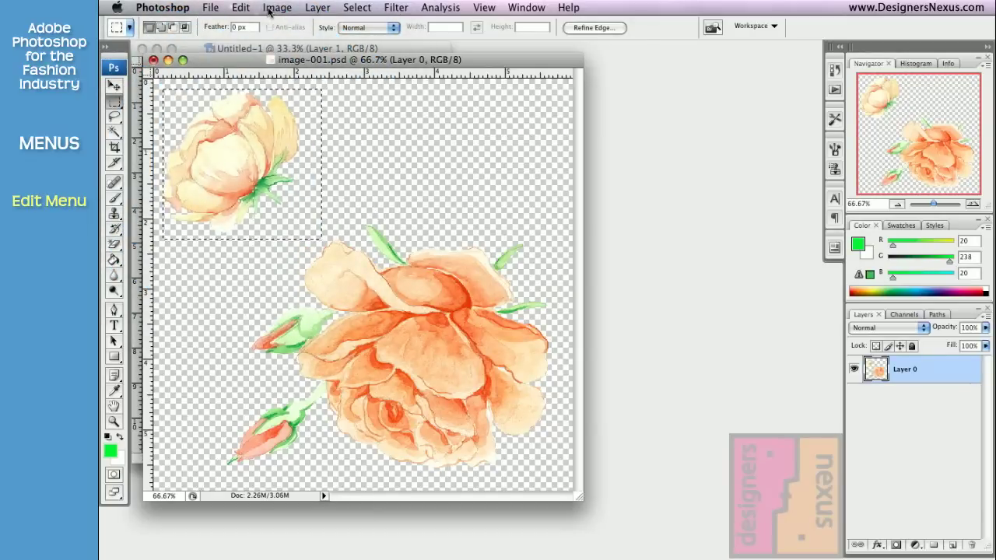
- Cut the small rose, paste it as a new layer, and move it to the canvas top-left
left_click(237, 9)
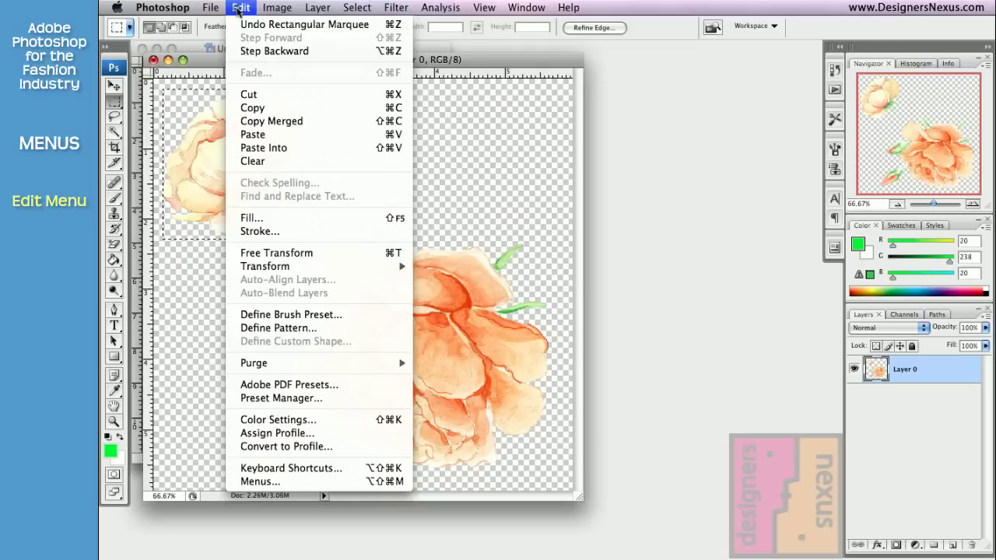
left_click(274, 94)
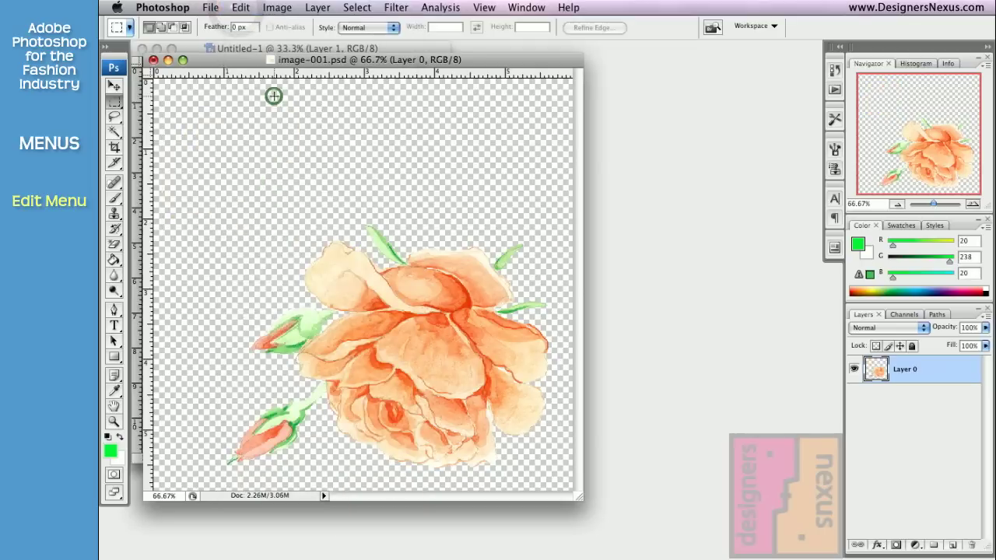
left_click(241, 9)
left_click(282, 134)
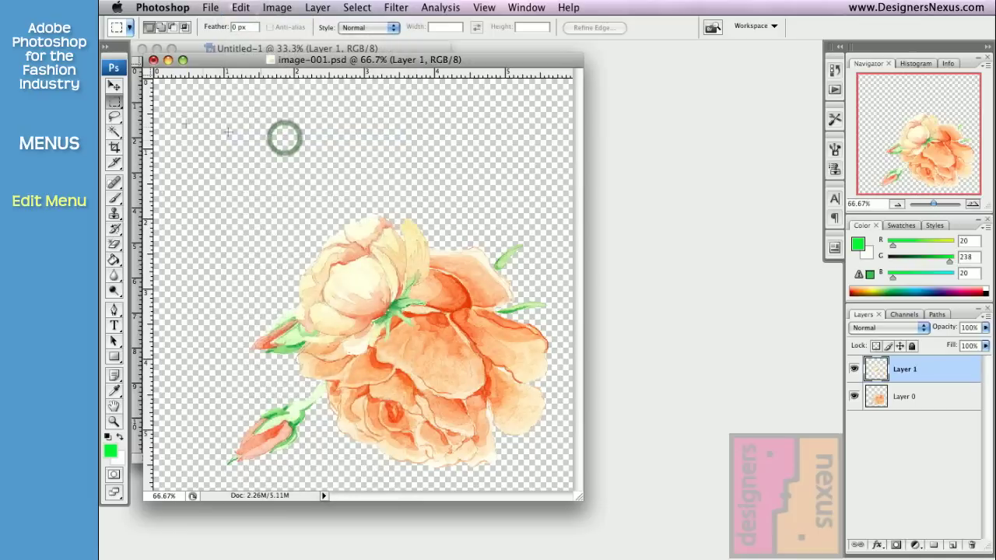
left_click(113, 85)
left_click_drag(363, 288, 277, 191)
- Marquee the top rose, copy it, clear its pixels, then paste it back
left_click(114, 101)
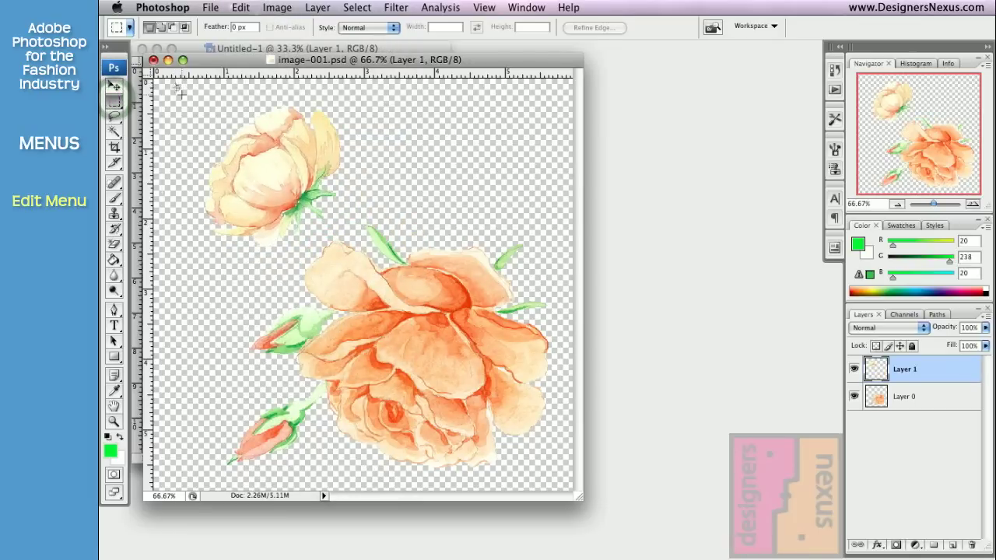
left_click_drag(197, 110, 360, 259)
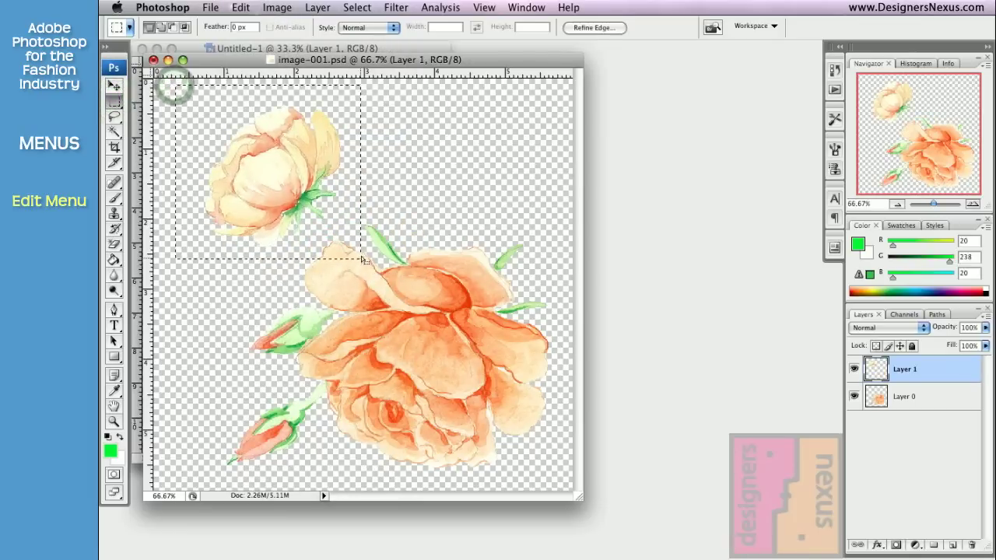
left_click(236, 7)
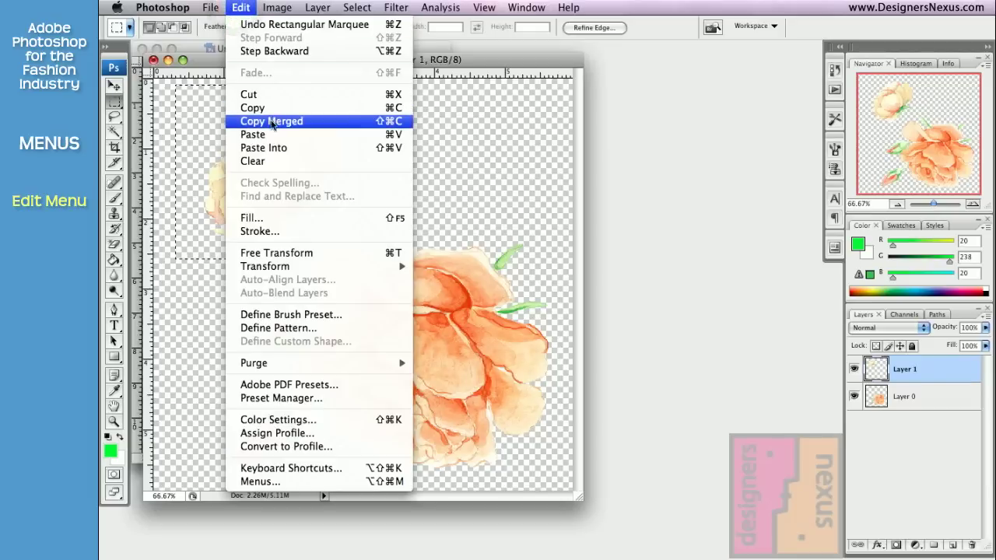
left_click(272, 108)
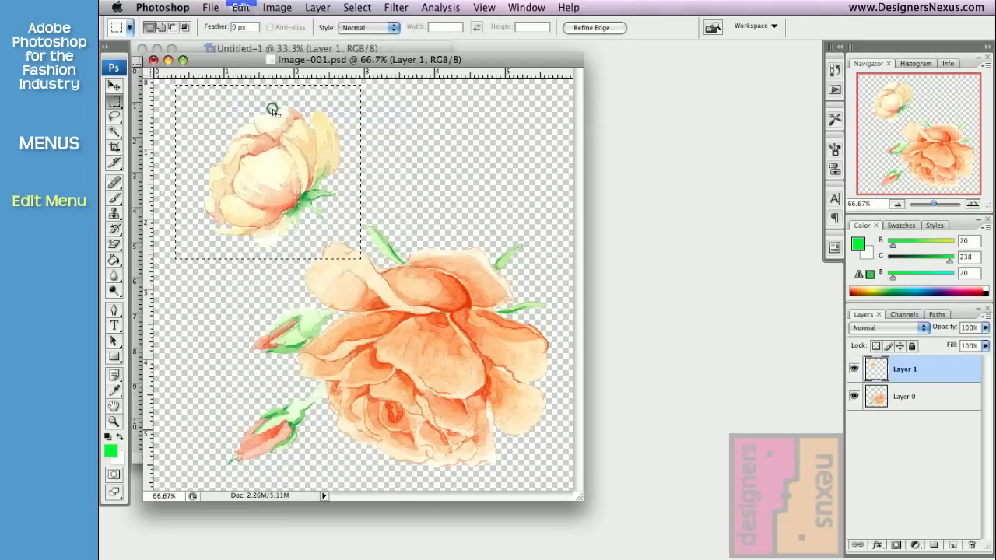
left_click(240, 8)
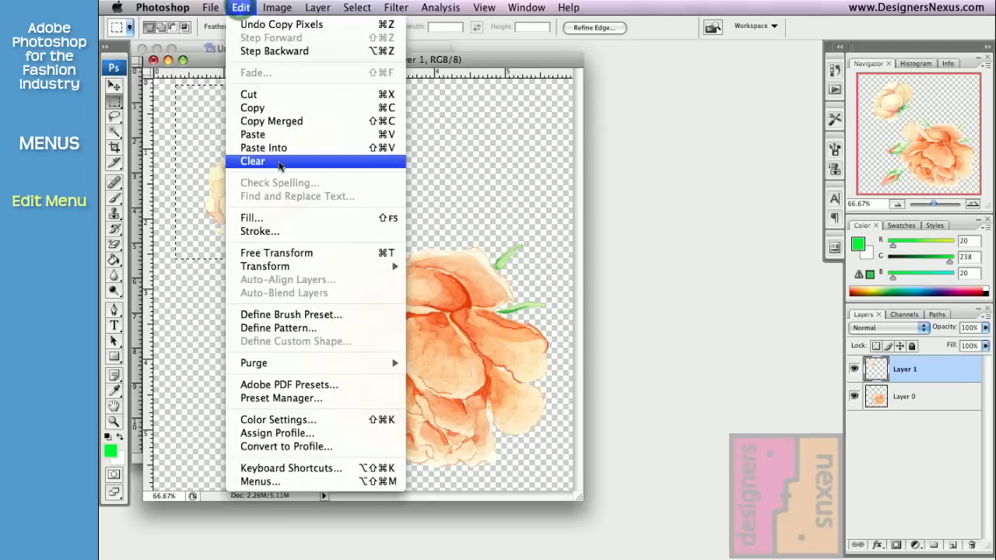
left_click(279, 165)
left_click(241, 8)
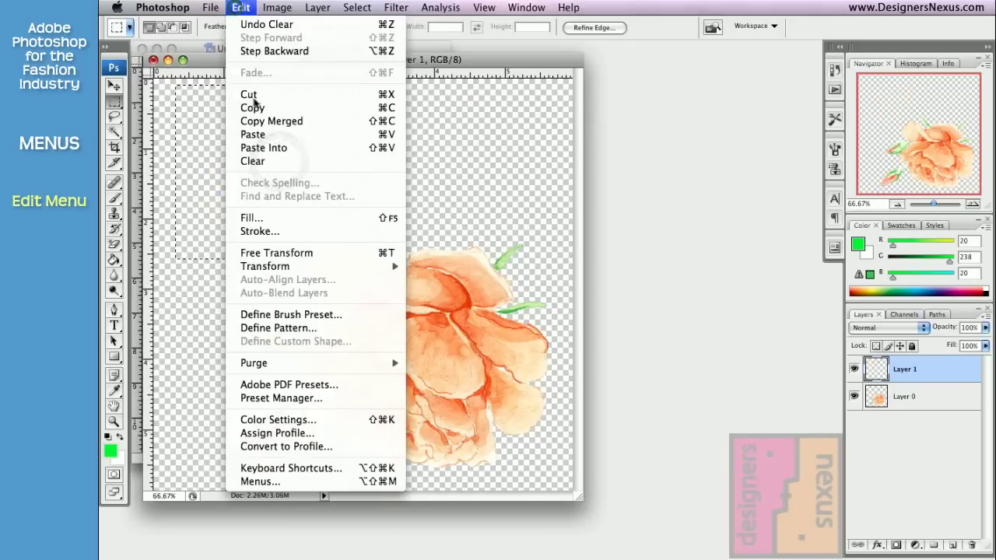
left_click(267, 137)
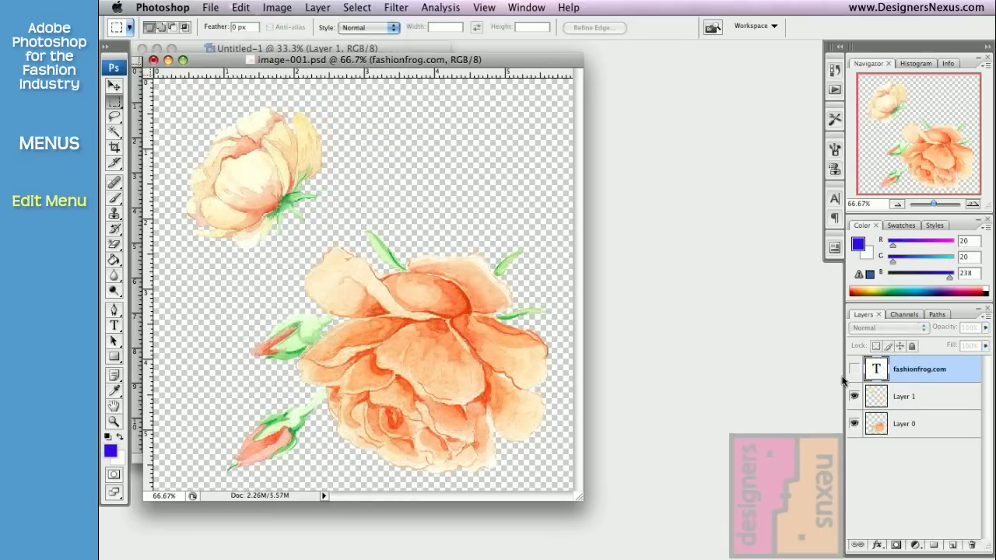
- Make the fashionfrog.com text layer visible and run a spelling check
left_click(853, 372)
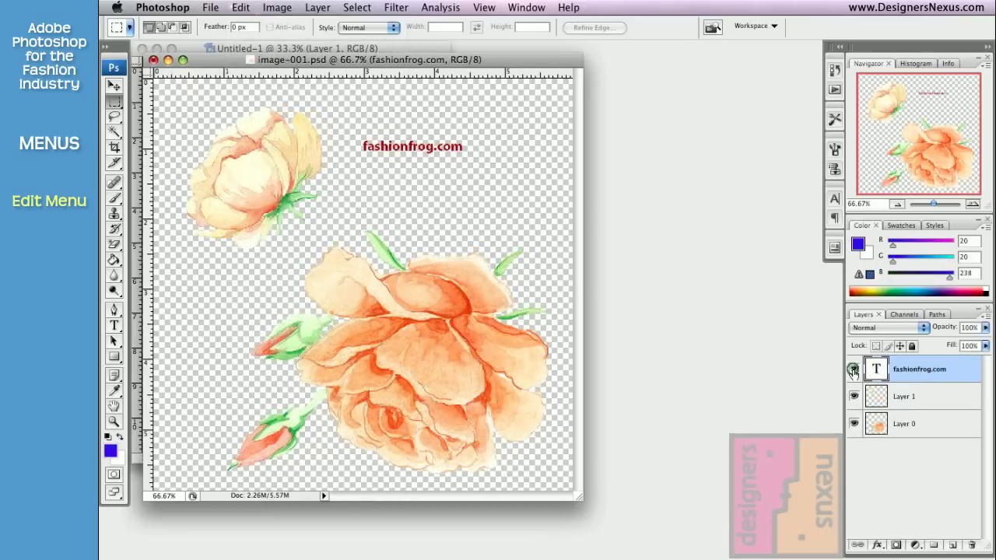
left_click(241, 7)
left_click(271, 186)
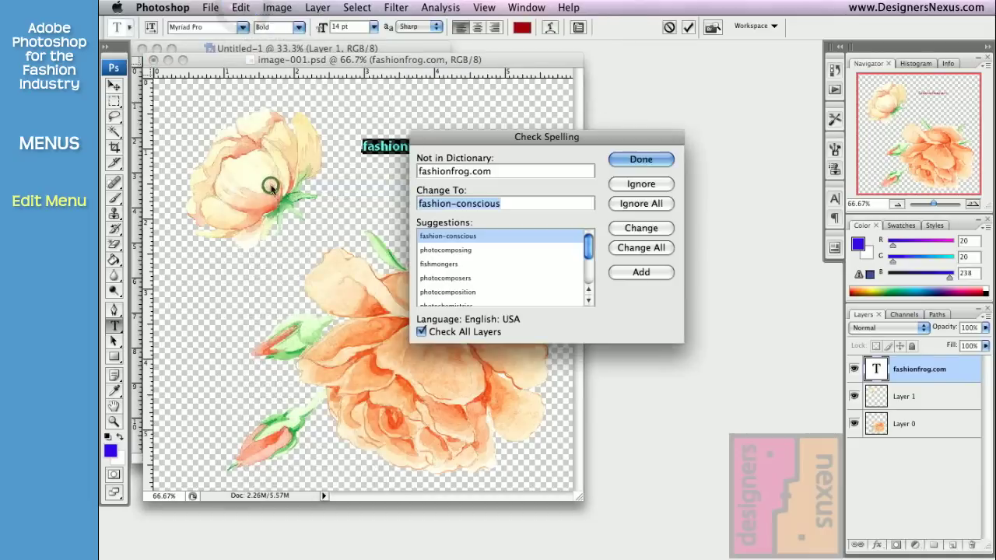
left_click(641, 160)
- Replace 'fashionfrog.com' with 'designers nexus' using Find and Replace Text
left_click(248, 10)
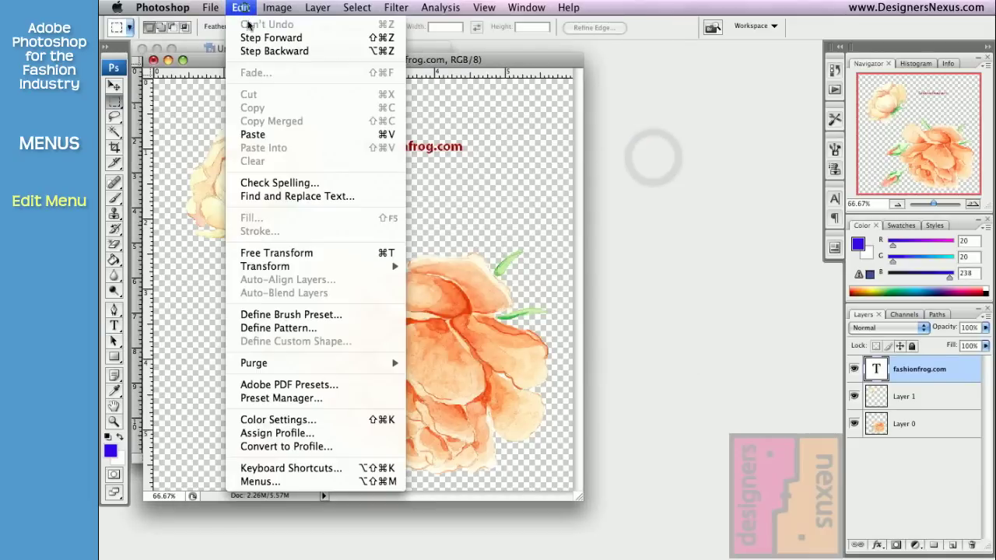
left_click(300, 197)
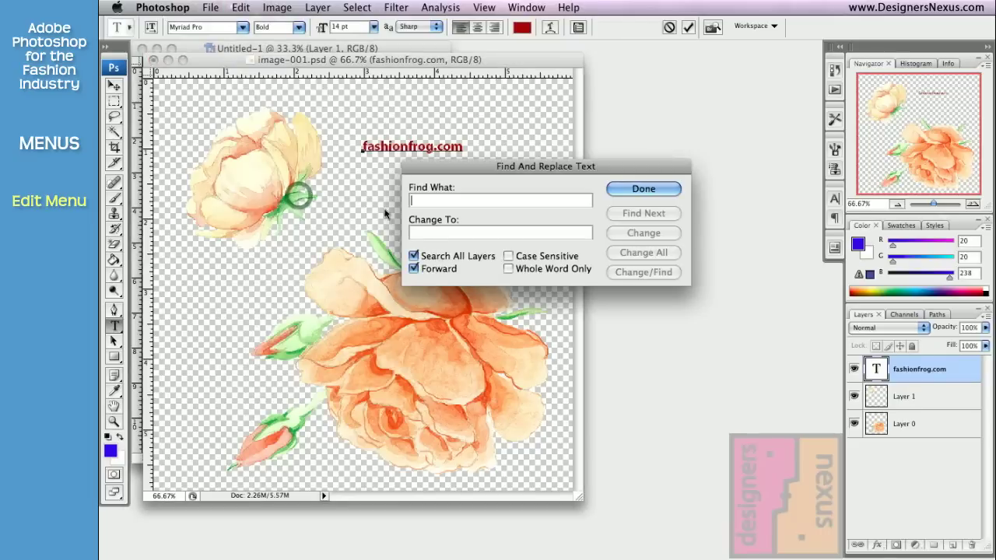
type("fashionfrog.com")
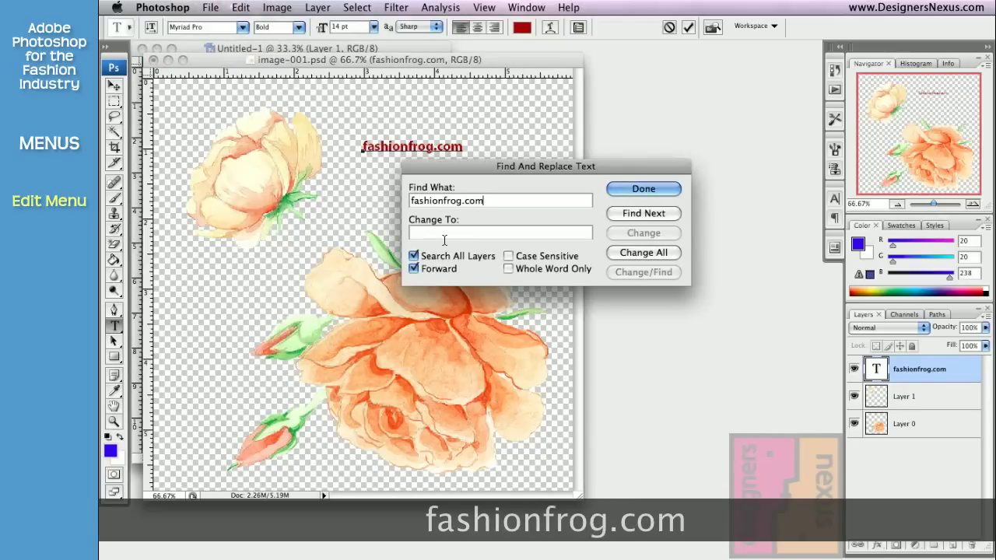
left_click(444, 240)
type("designer")
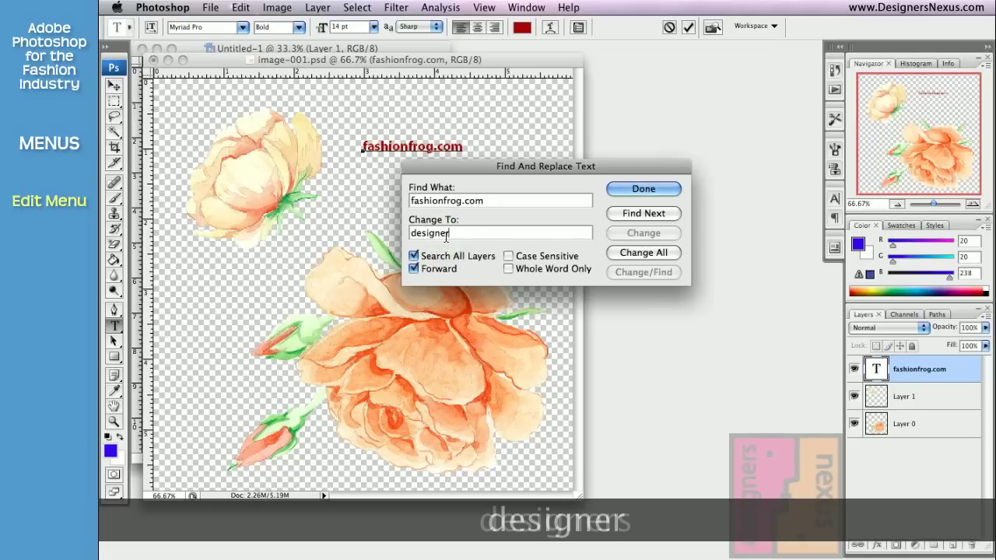
type("s nexus")
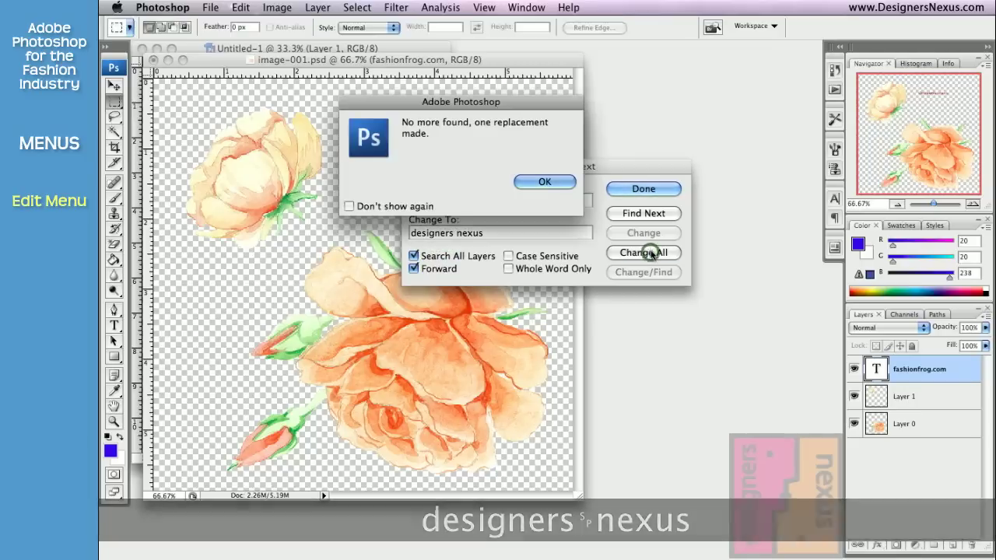
left_click(543, 181)
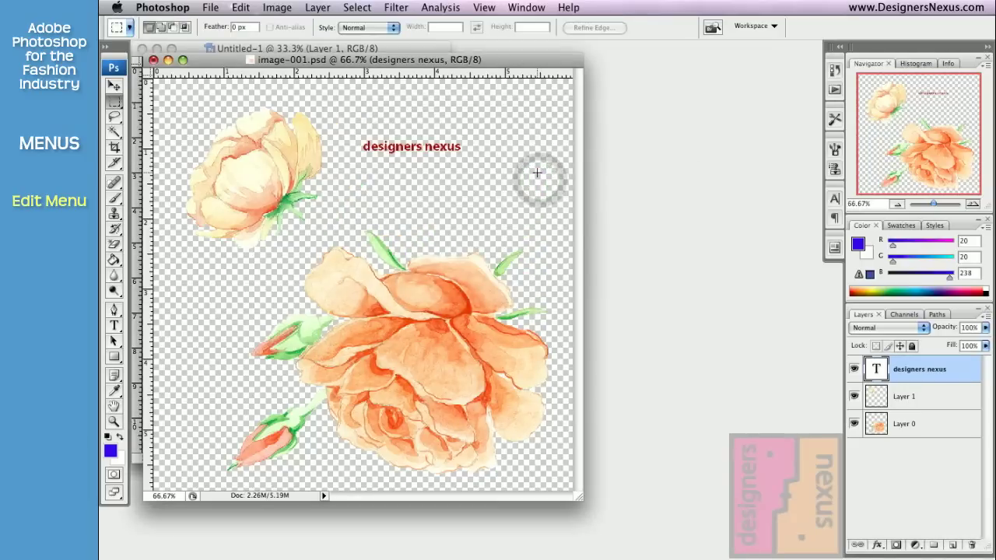
- Undo the earlier fill, then fill Layer 1 with the blue foreground colour and undo it
key("super+z")
left_click(241, 7)
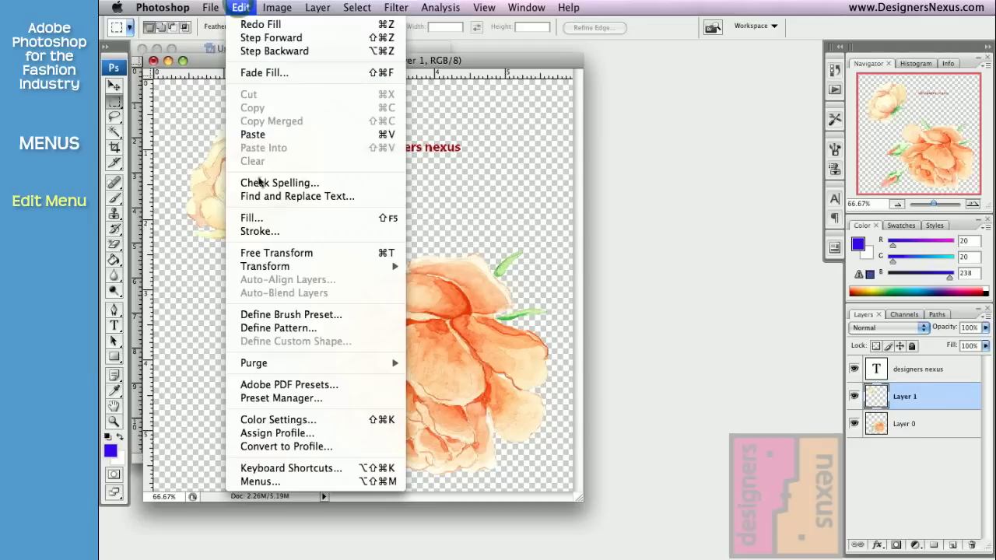
left_click(257, 218)
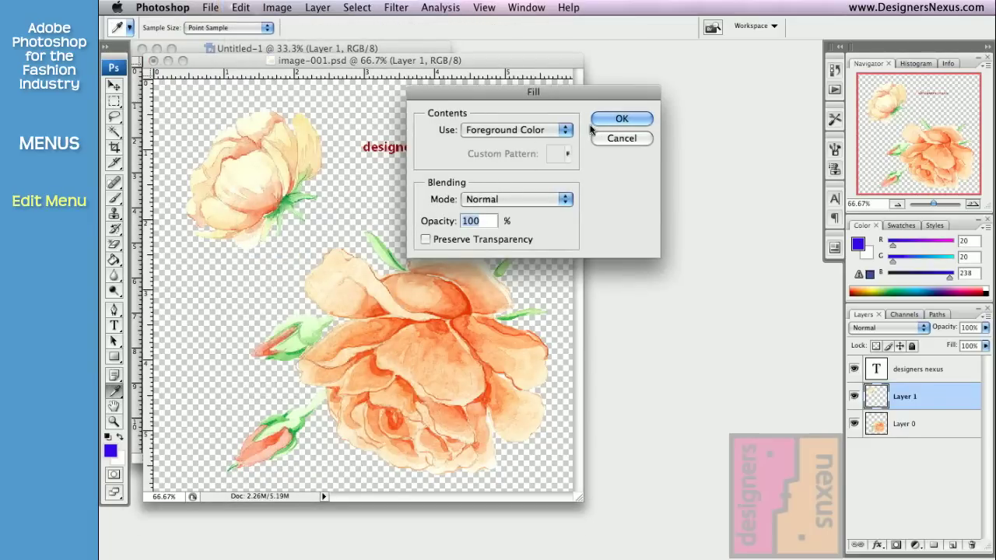
left_click(615, 119)
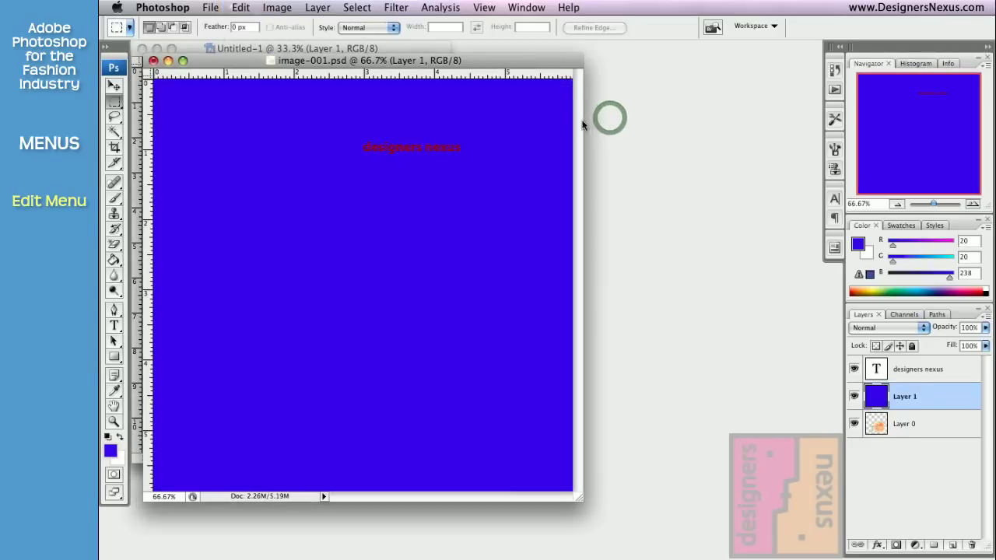
key("super+z")
- Fill Layer 1 with a custom pattern swatch, then undo the pattern fill
left_click(241, 8)
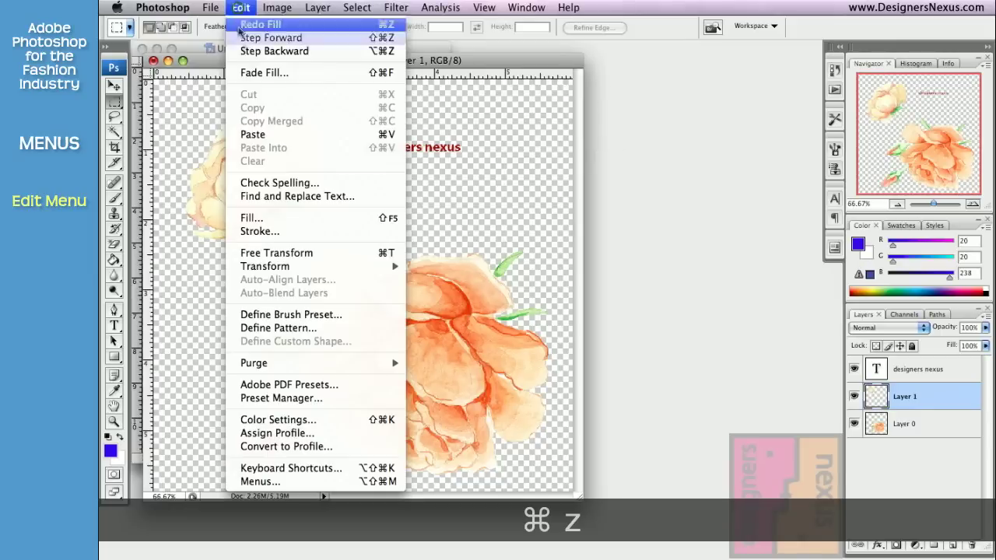
left_click(272, 217)
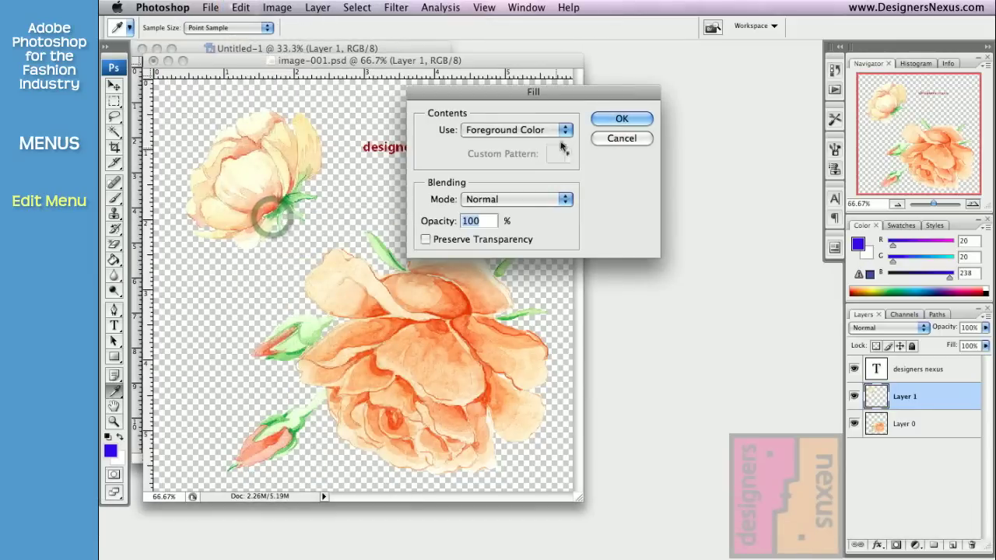
left_click(565, 129)
left_click(526, 177)
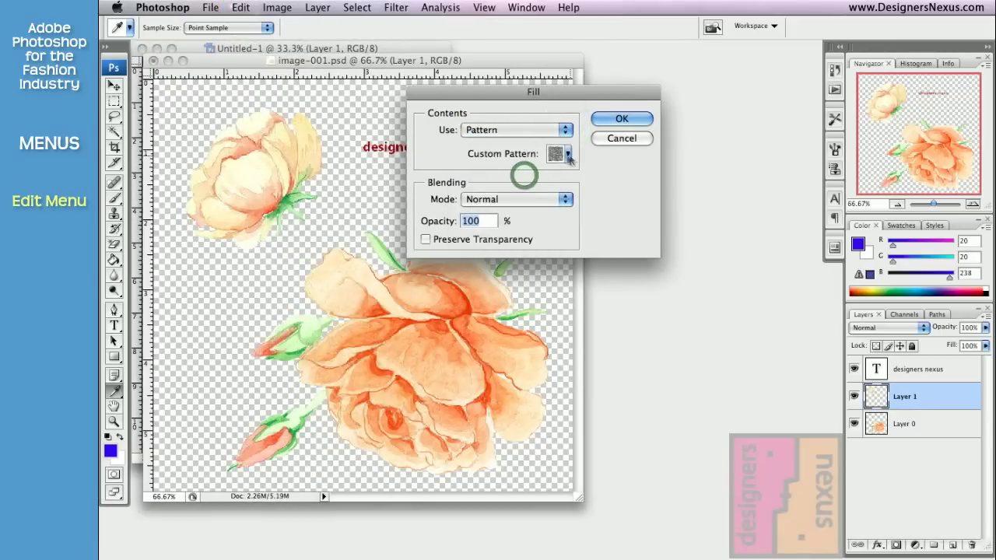
left_click(566, 153)
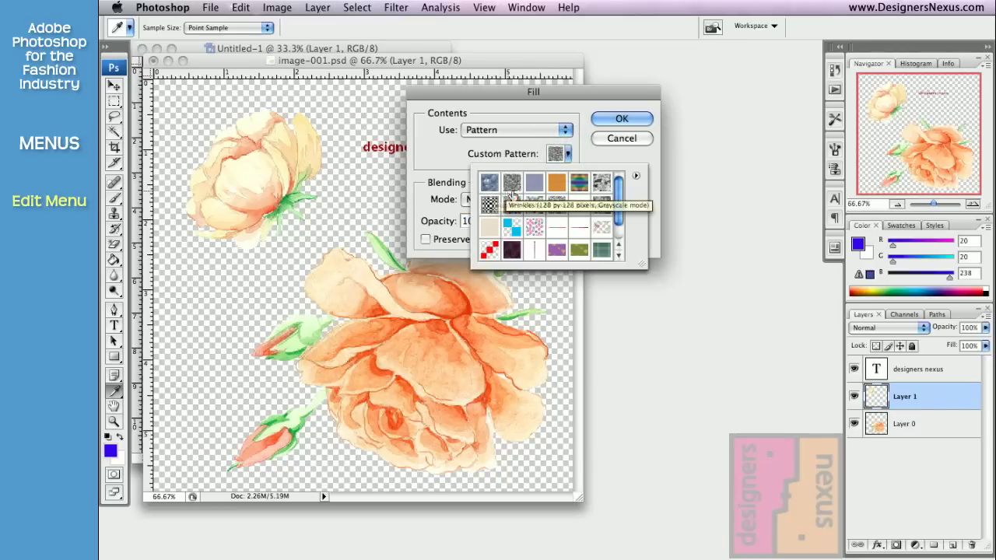
left_click(601, 182)
left_click(621, 118)
left_click(240, 7)
left_click(245, 25)
left_click(237, 9)
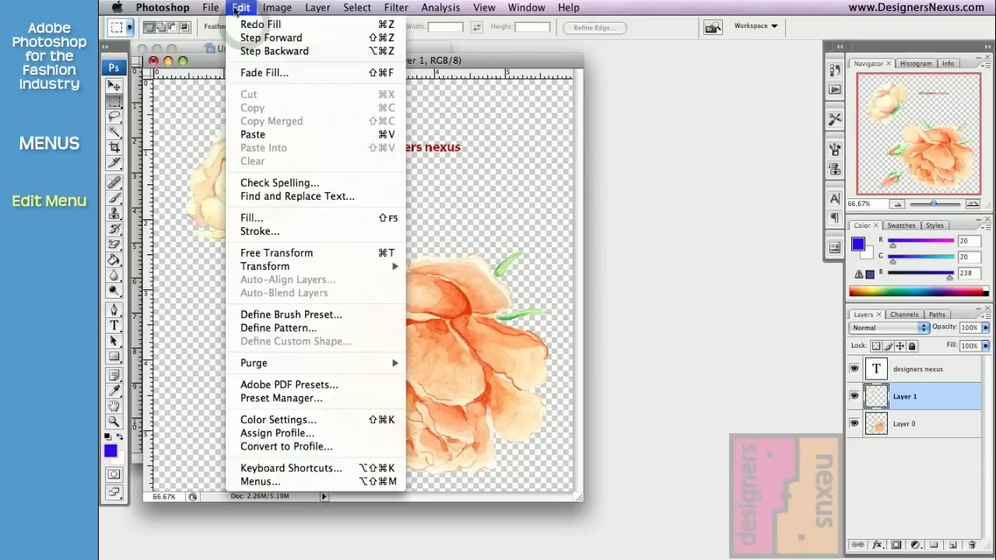
- Stroke the top rose with a 5 px blue outline placed outside its edge
left_click(261, 231)
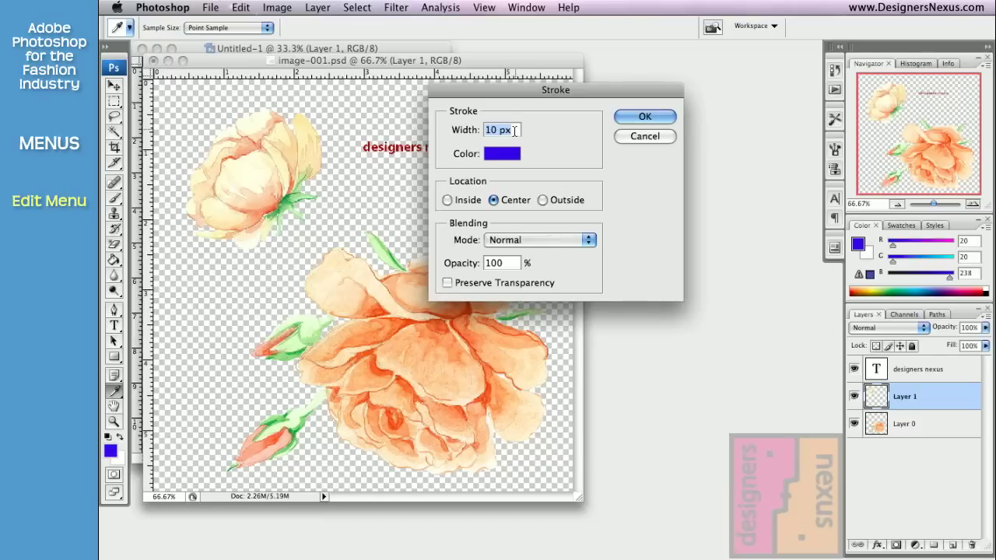
type("5")
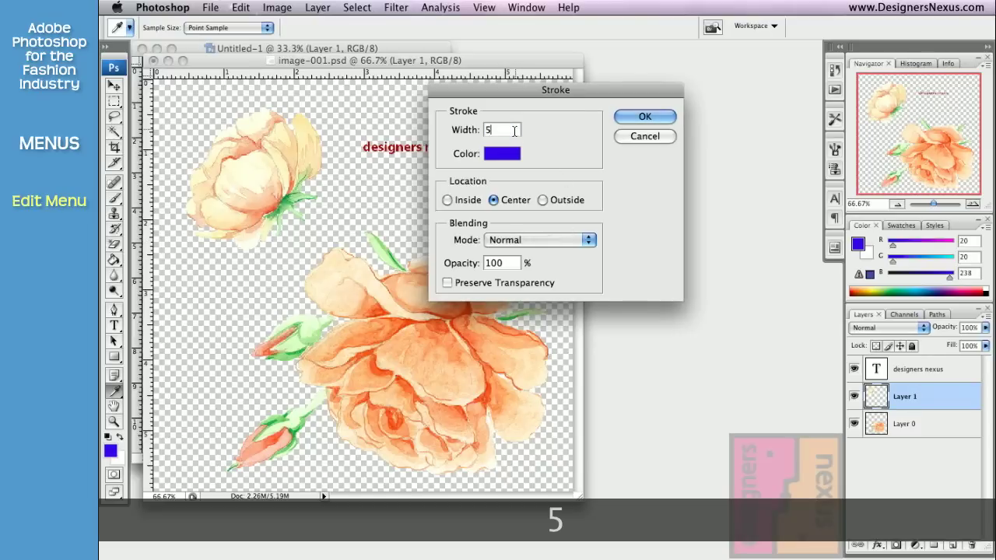
left_click(543, 200)
left_click(653, 116)
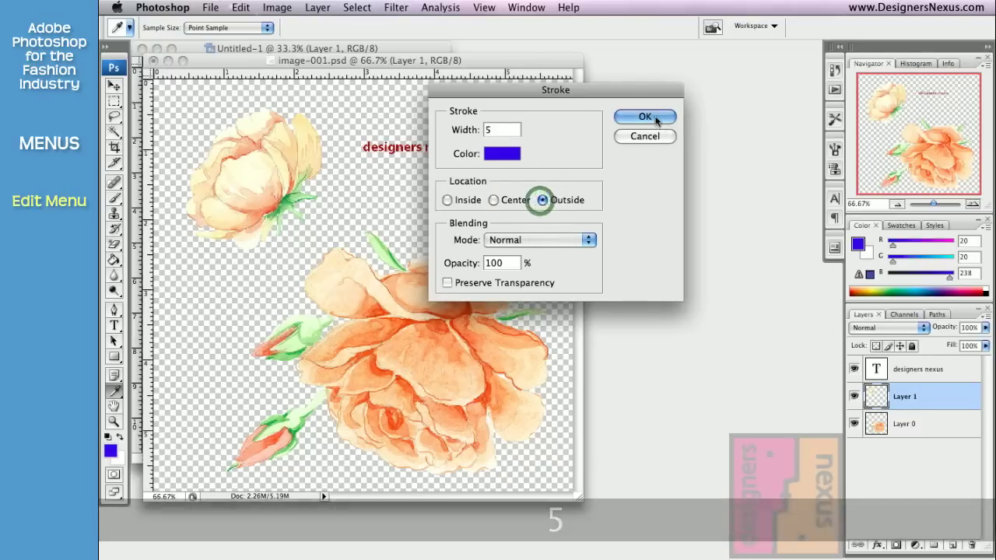
- Select a rectangle over the large rose's top and stroke it 10 px blue, centred
left_click(113, 102)
left_click(113, 102)
left_click_drag(362, 176, 529, 352)
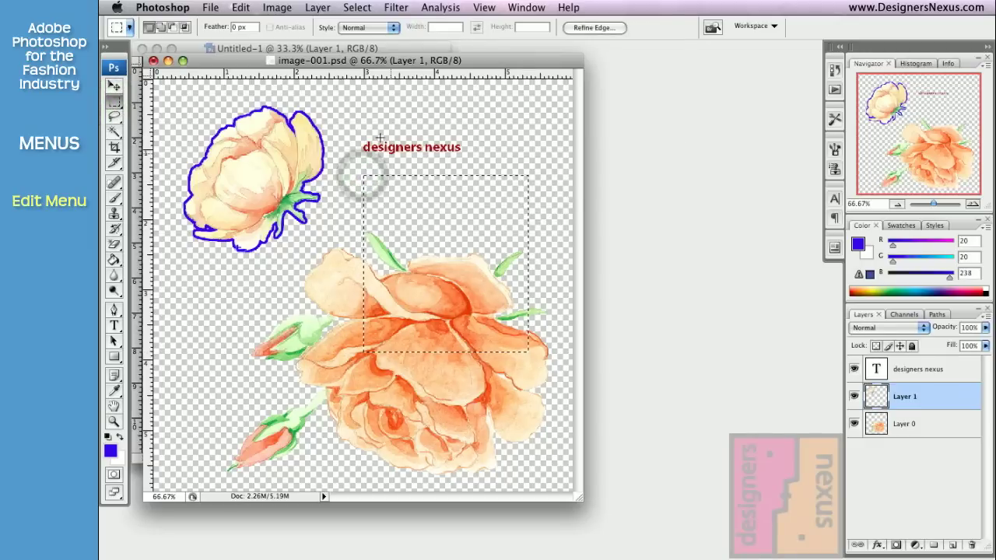
left_click(240, 8)
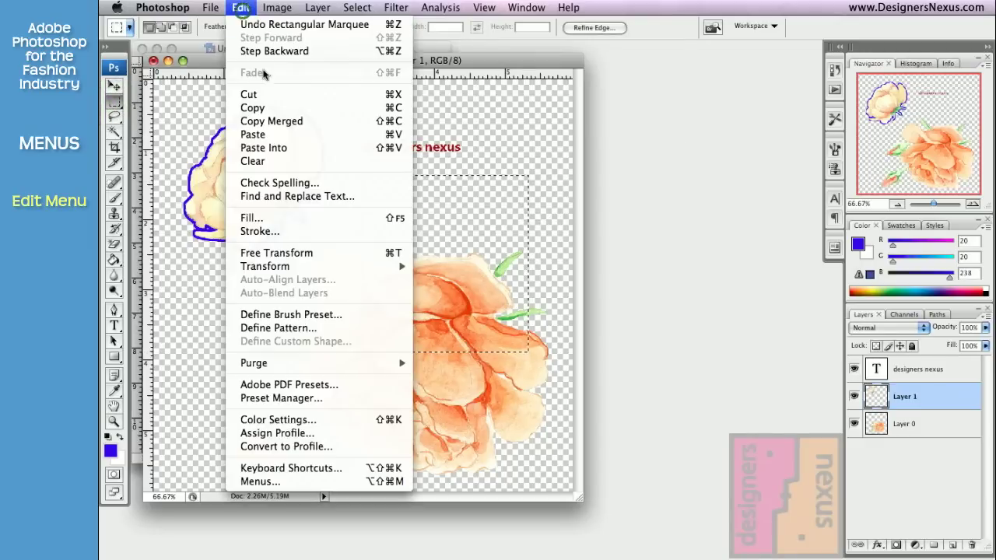
left_click(284, 231)
type("10")
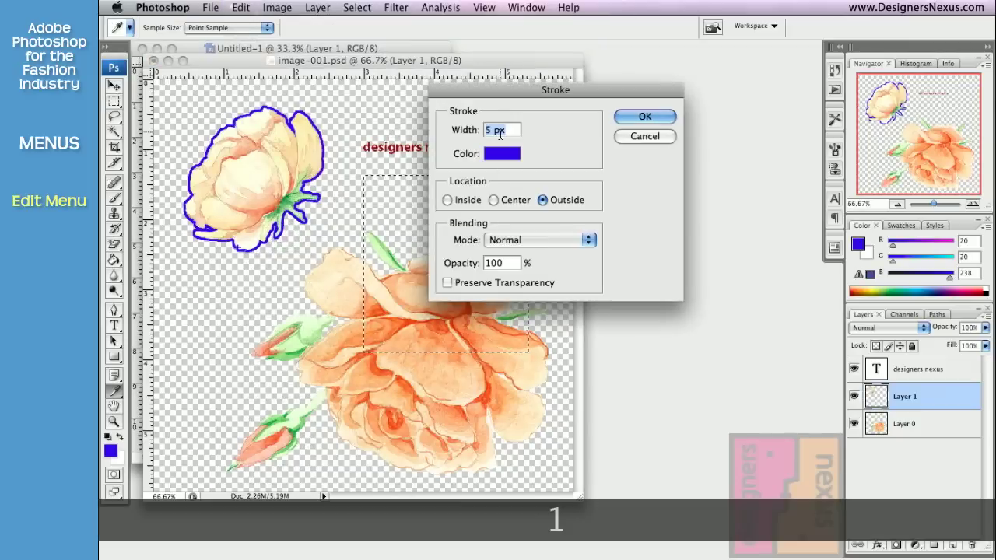
left_click(645, 116)
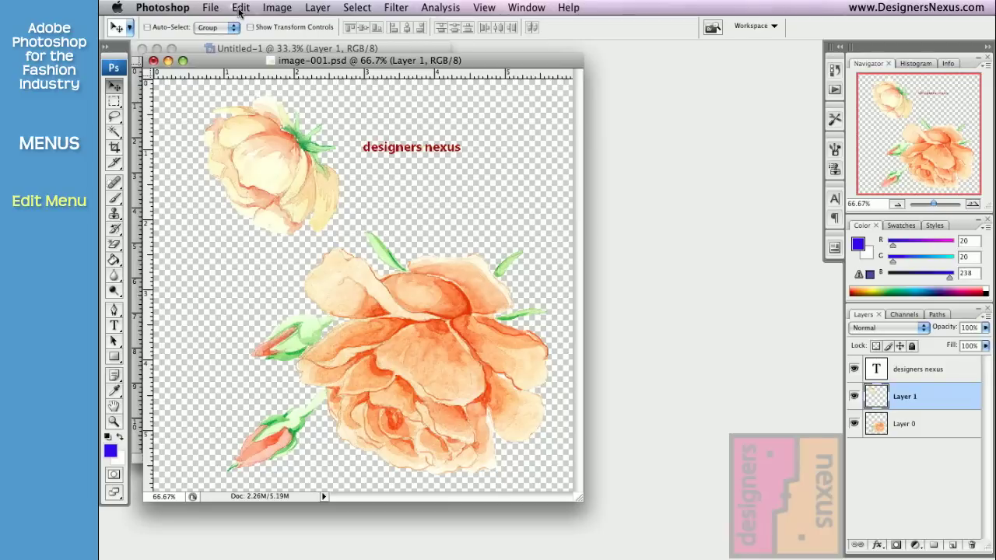
left_click(240, 8)
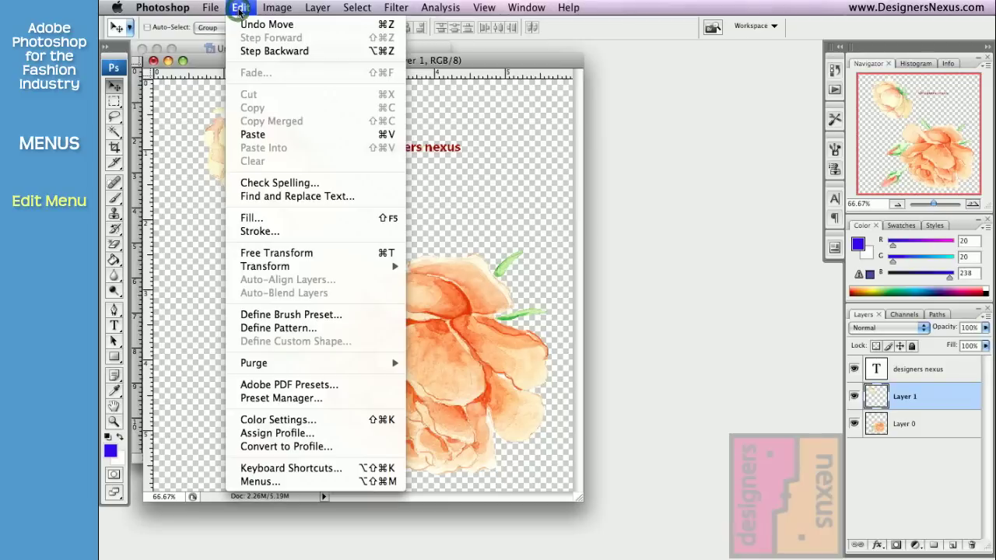
- Free-transform the top rose and set its rotation to 45°
left_click(282, 253)
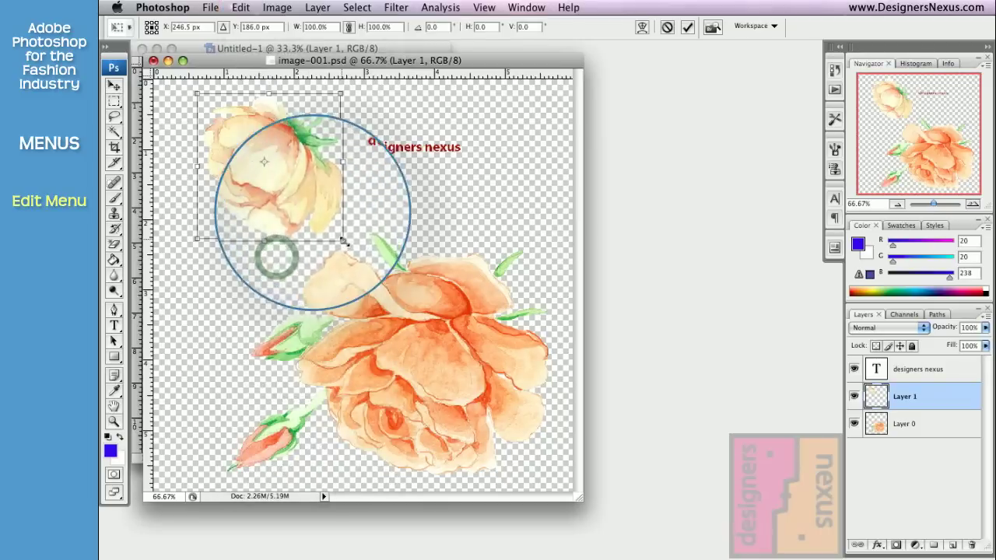
left_click_drag(356, 244, 312, 214)
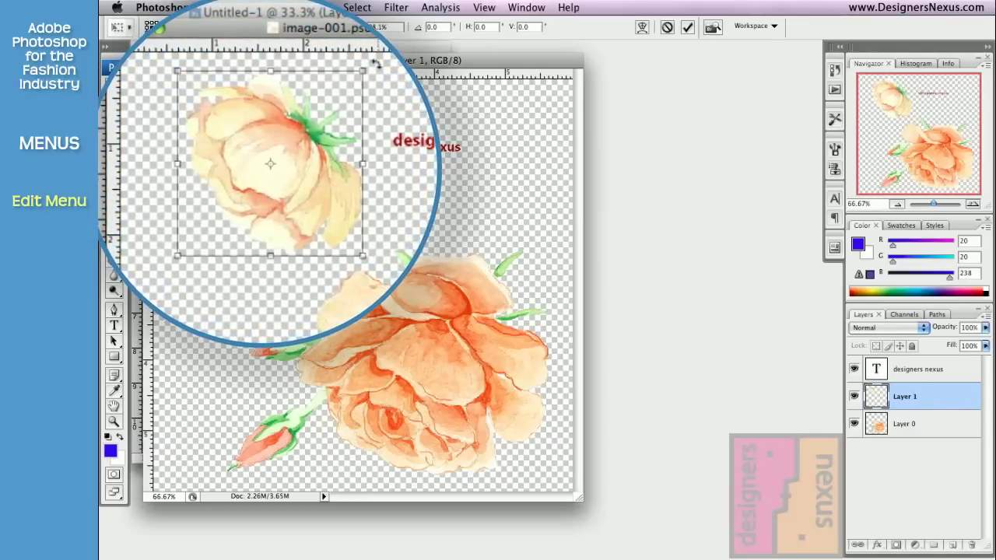
left_click_drag(374, 61, 354, 183)
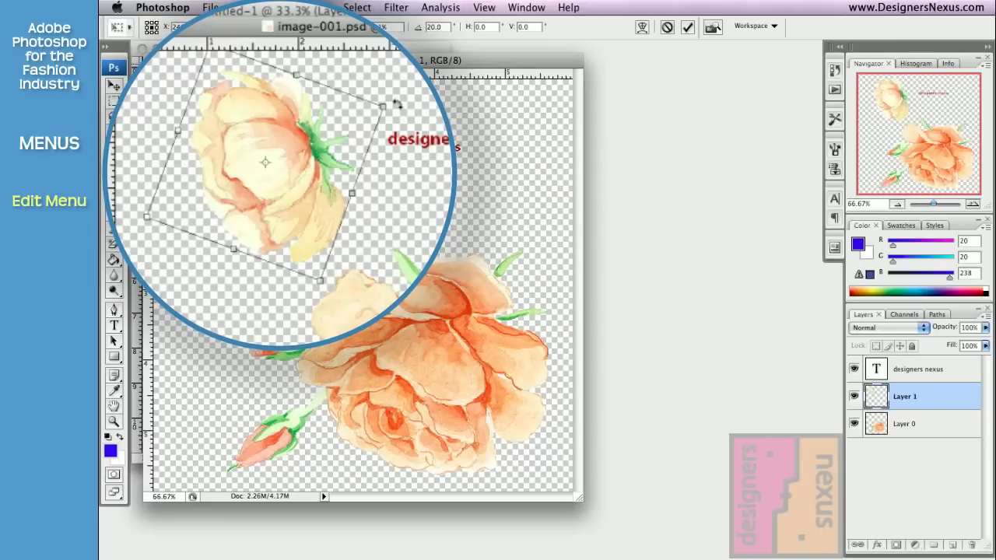
left_click_drag(397, 104, 347, 272)
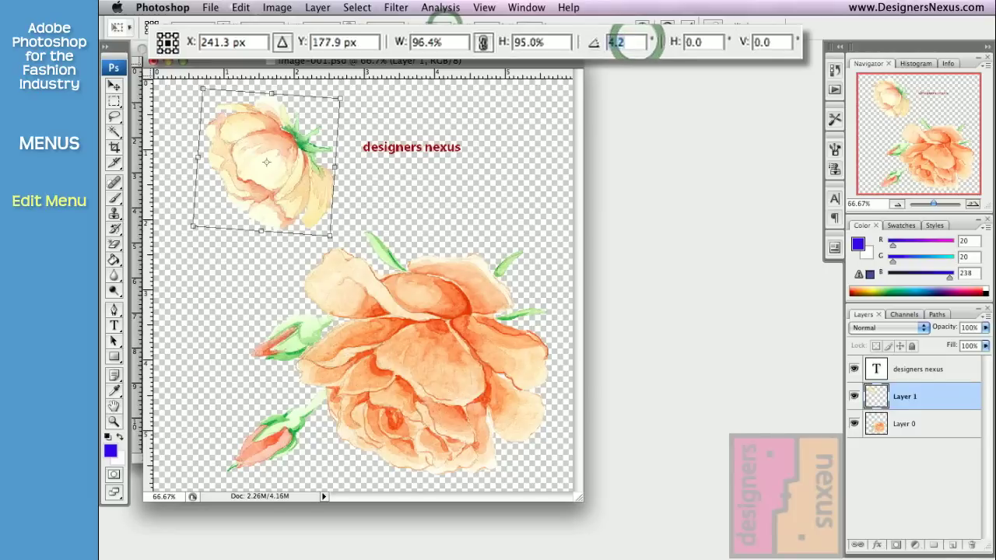
key("Return")
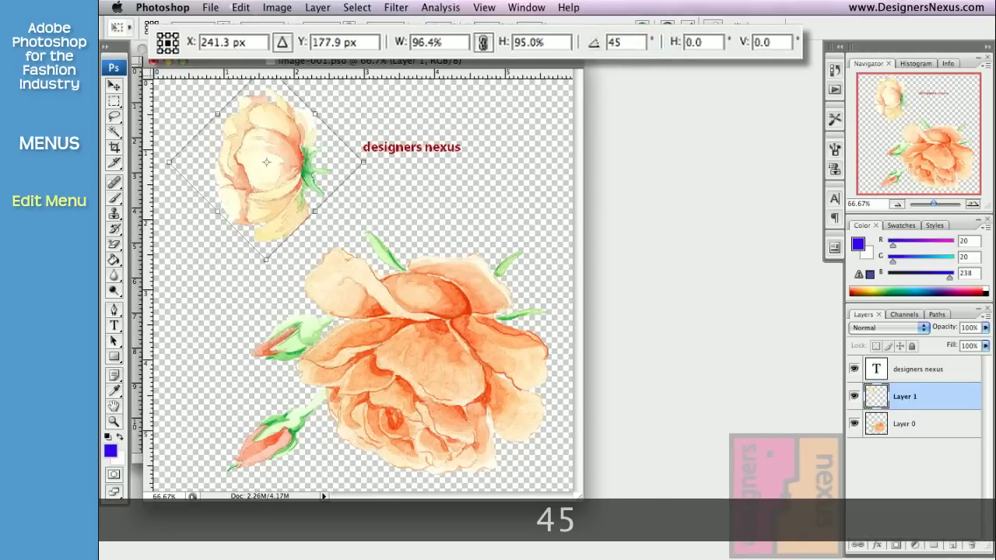
- Scale the rose to 120% width and height, linked, and move it nearer the large rose
double_click(451, 42)
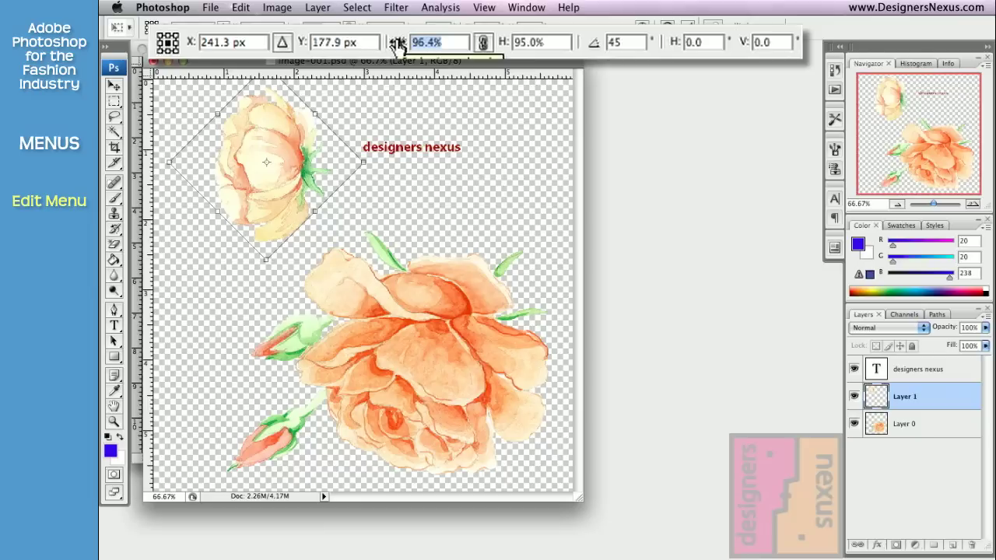
type("120")
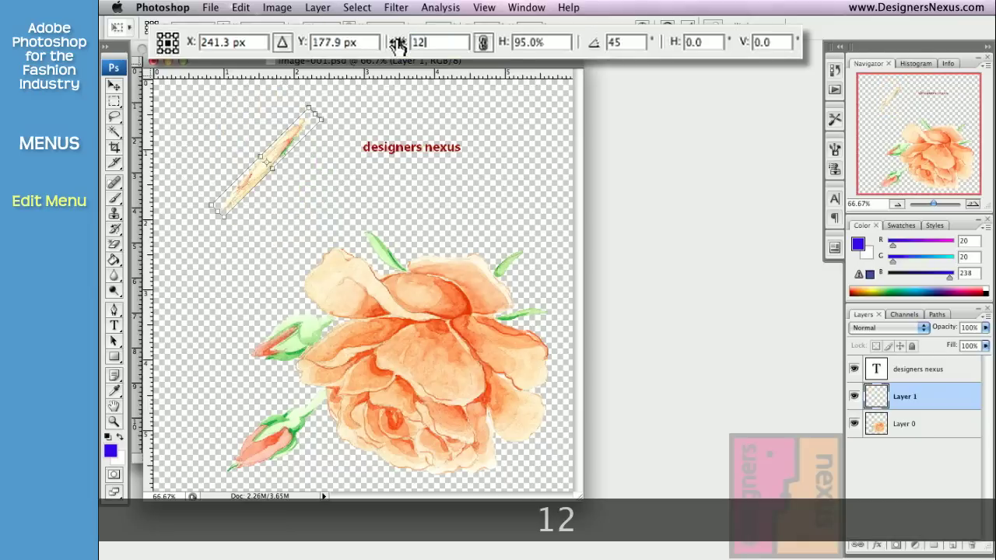
double_click(562, 42)
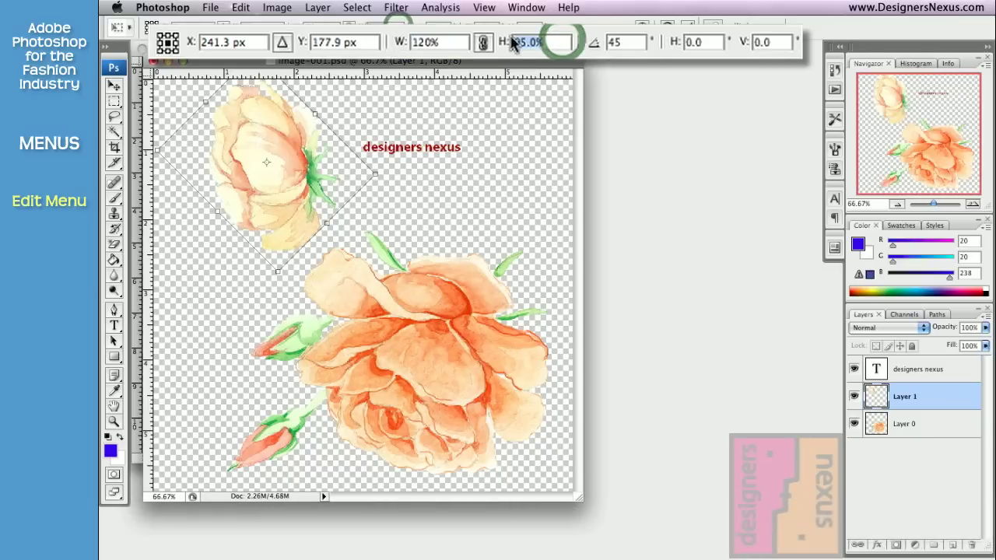
type("130")
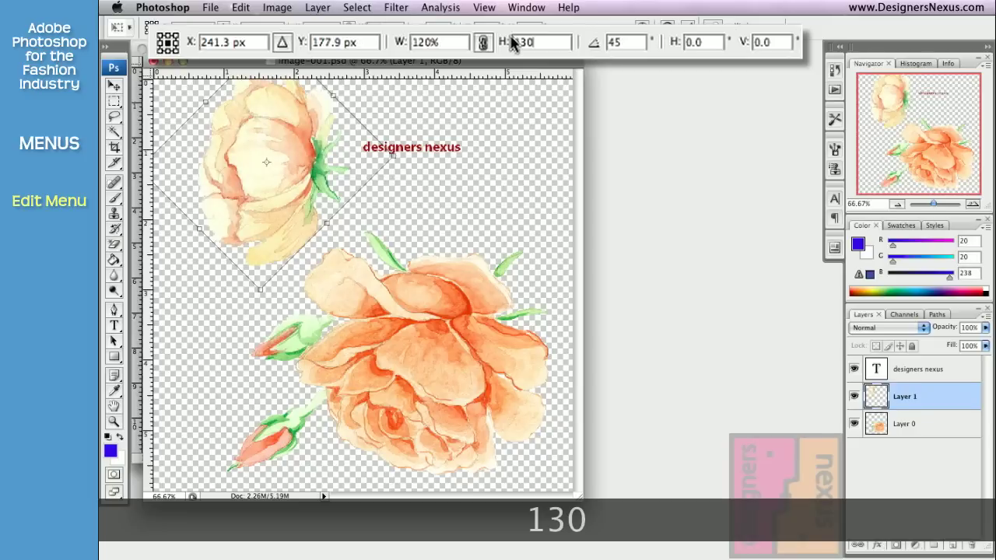
left_click_drag(293, 109, 301, 204)
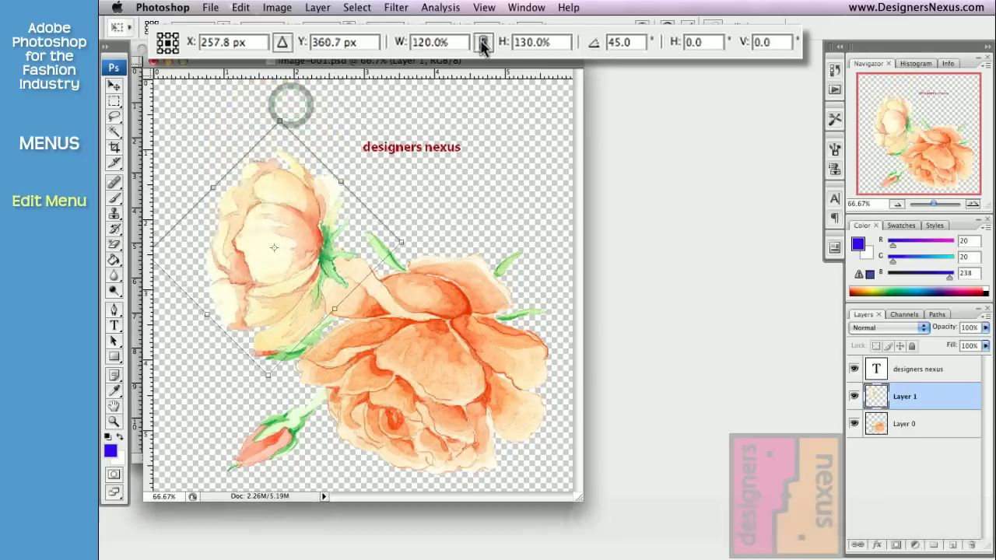
left_click(484, 47)
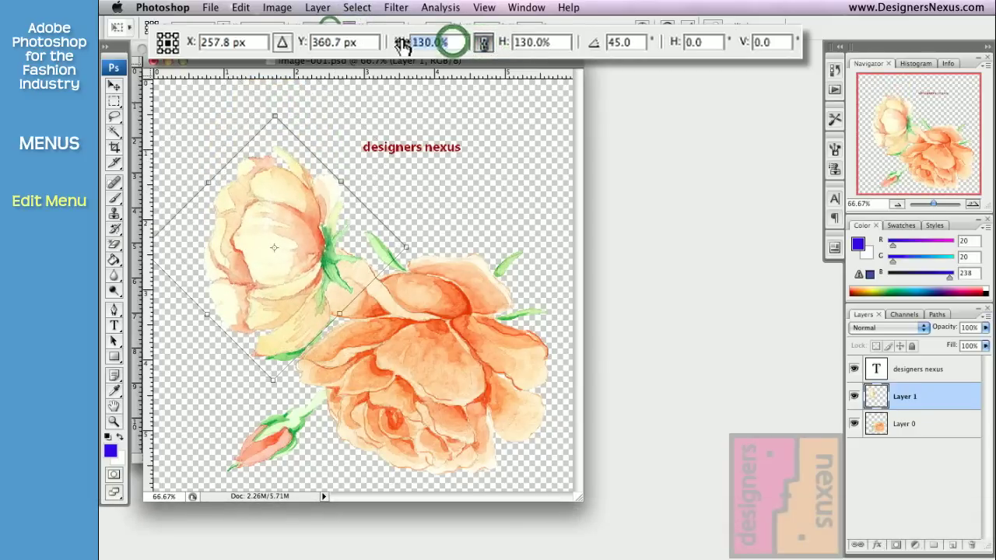
type("120")
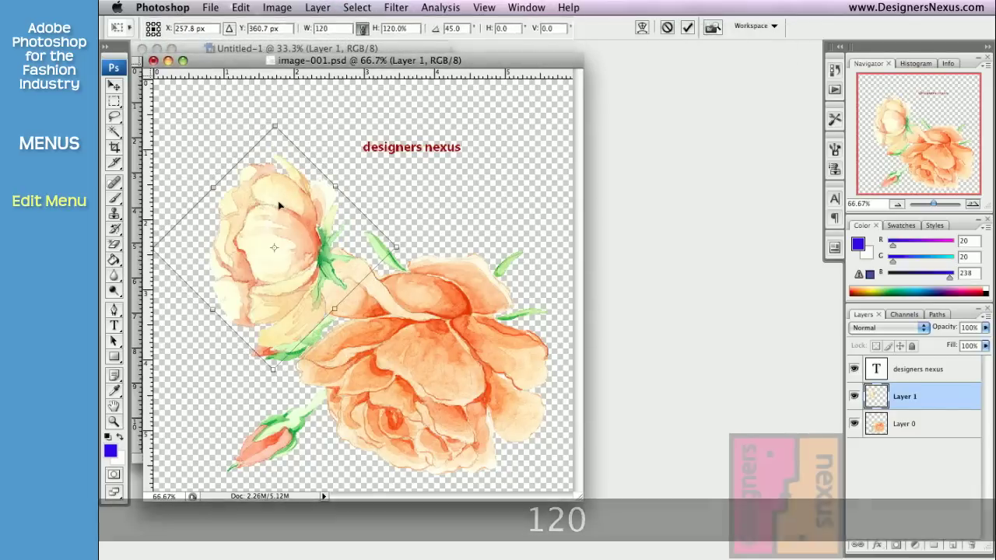
left_click_drag(276, 208, 293, 163)
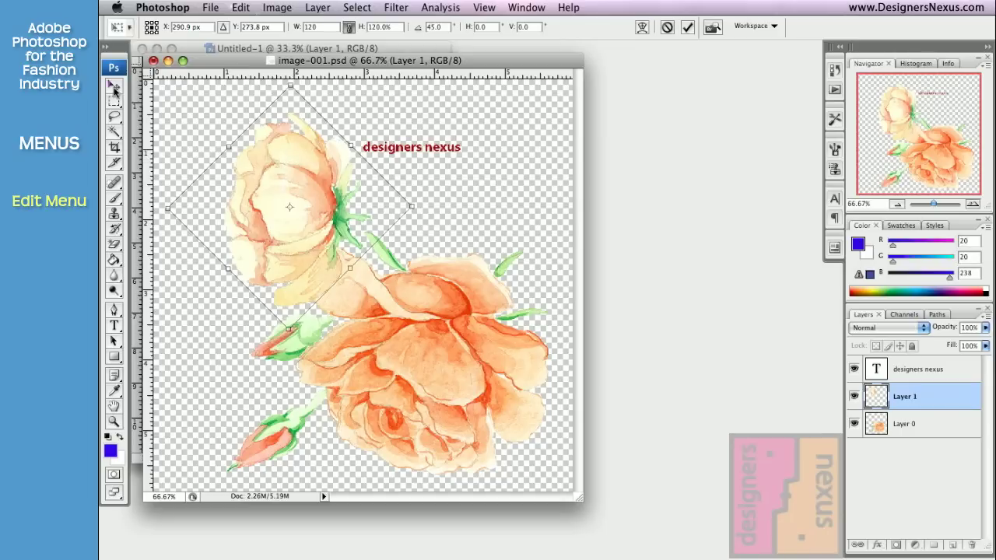
- Discard the top rose's transformation with Don't Apply and nudge the layer slightly left
left_click(115, 89)
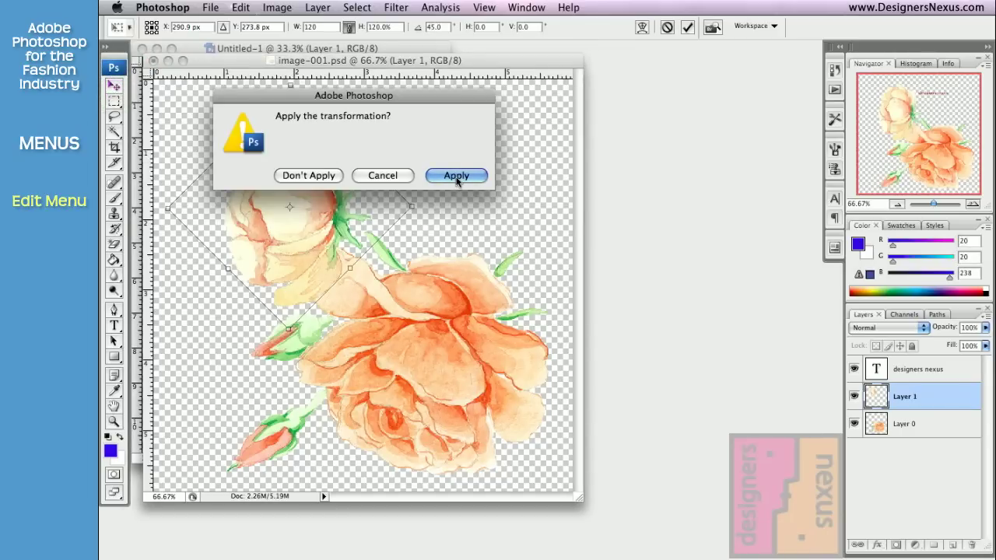
left_click(385, 175)
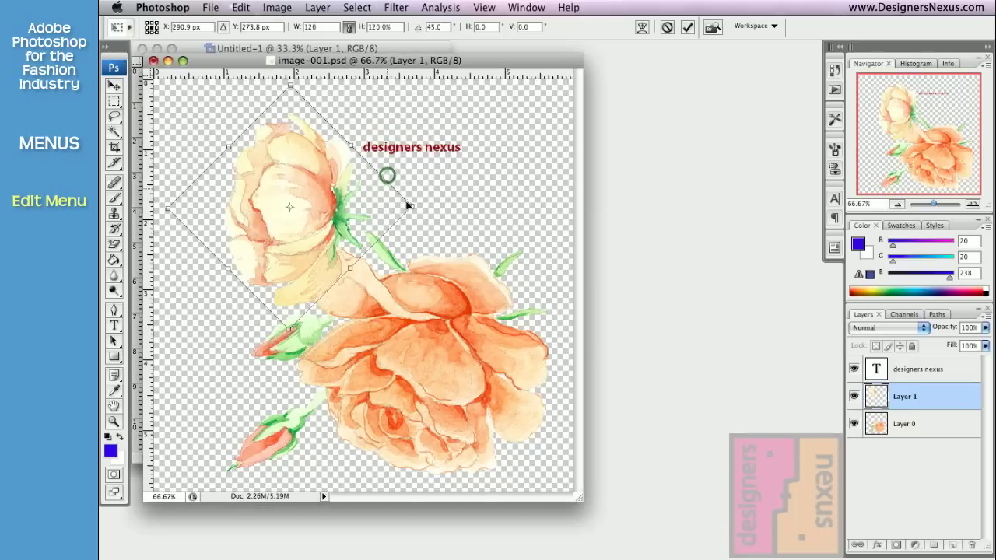
left_click_drag(414, 206, 424, 203)
left_click(114, 86)
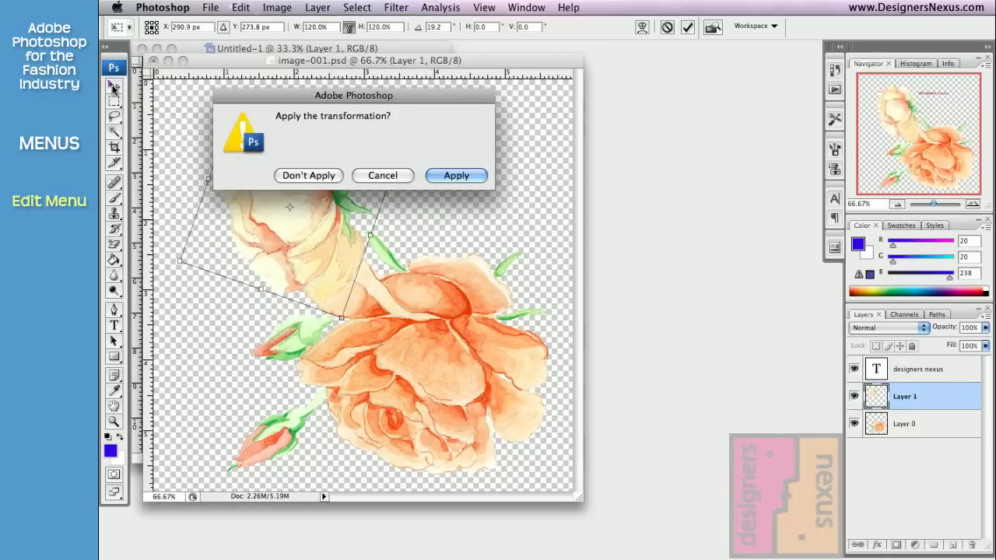
left_click(311, 175)
left_click_drag(273, 165, 259, 167)
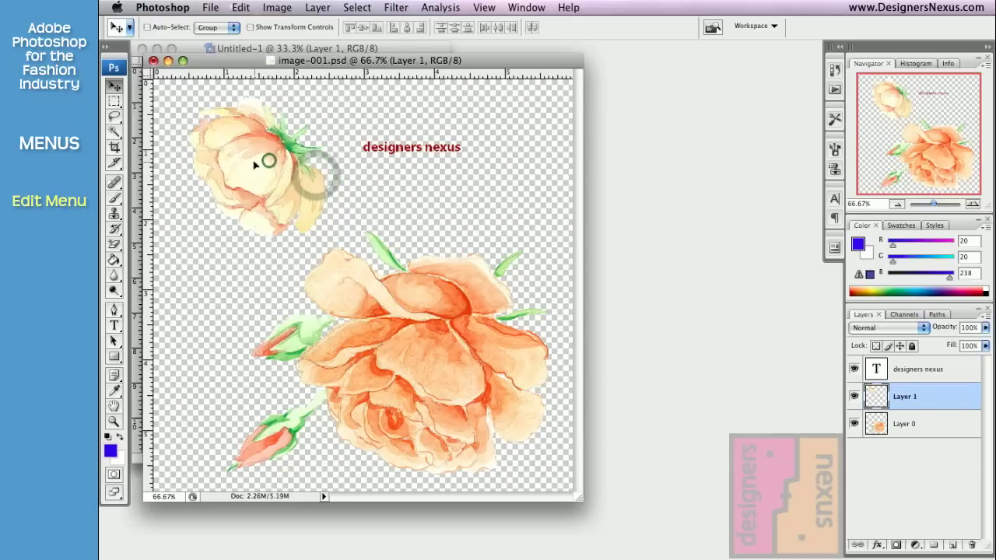
left_click(239, 9)
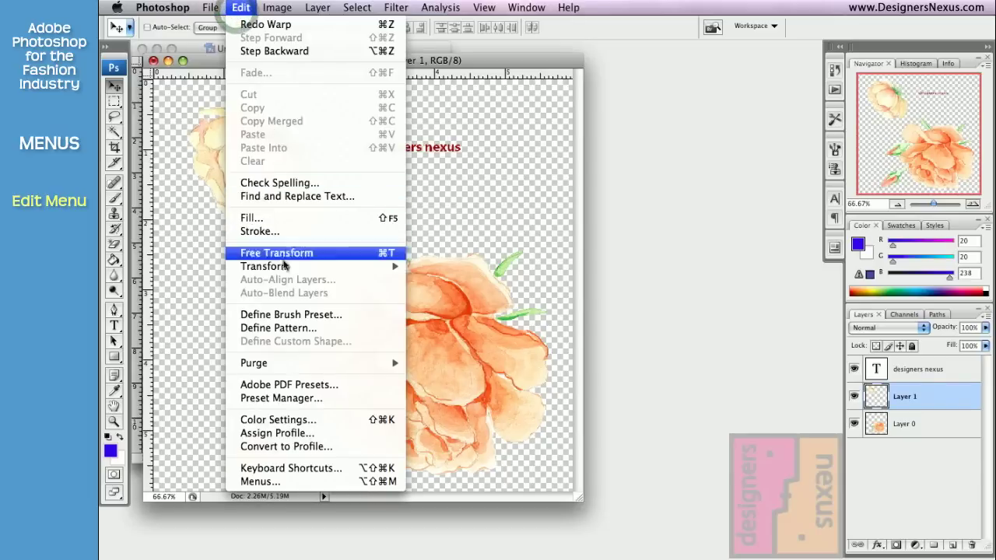
mouse_move(286, 267)
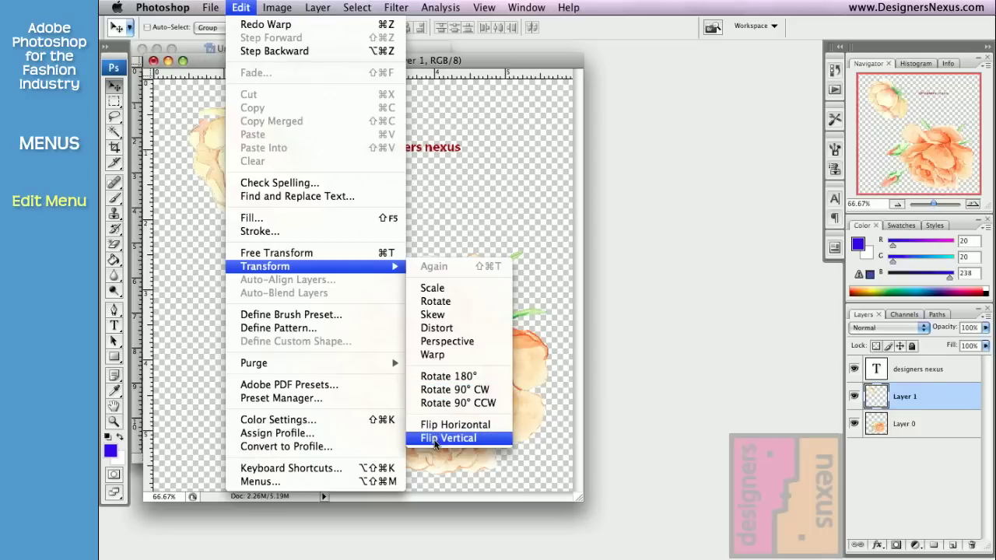
- Deselect everything, start Define Pattern for image-001.psd, then cancel the naming dialog
left_click(484, 73)
left_click(114, 101)
key("super+d")
left_click(240, 7)
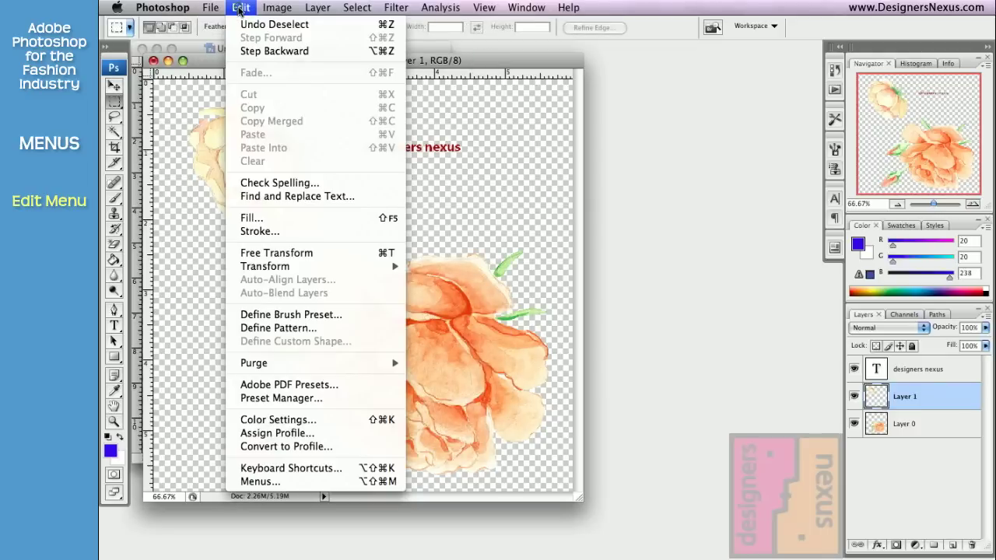
left_click(299, 329)
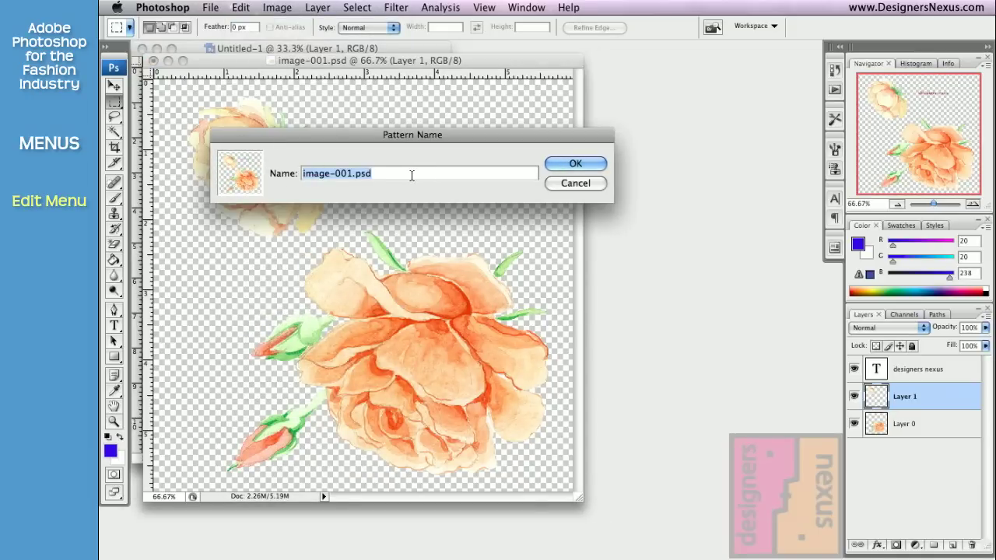
left_click(575, 183)
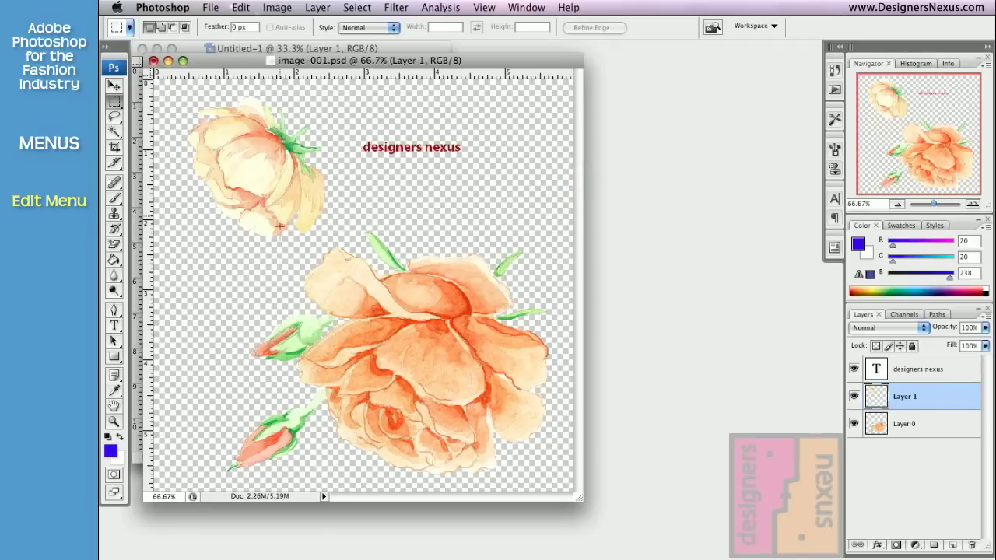
- Marquee the large rose's centre, define it as pattern 'Rose Test', then deselect
left_click(114, 104)
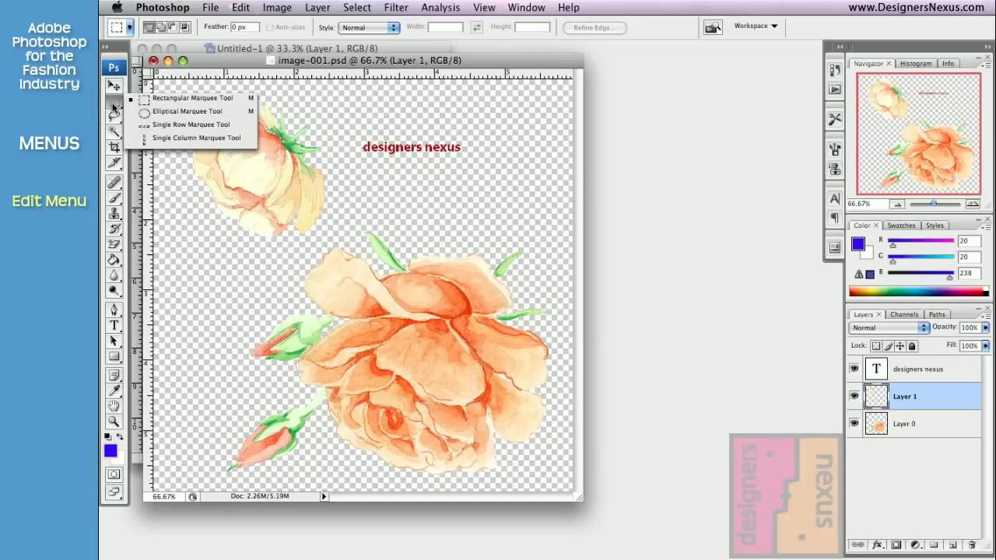
left_click(330, 284)
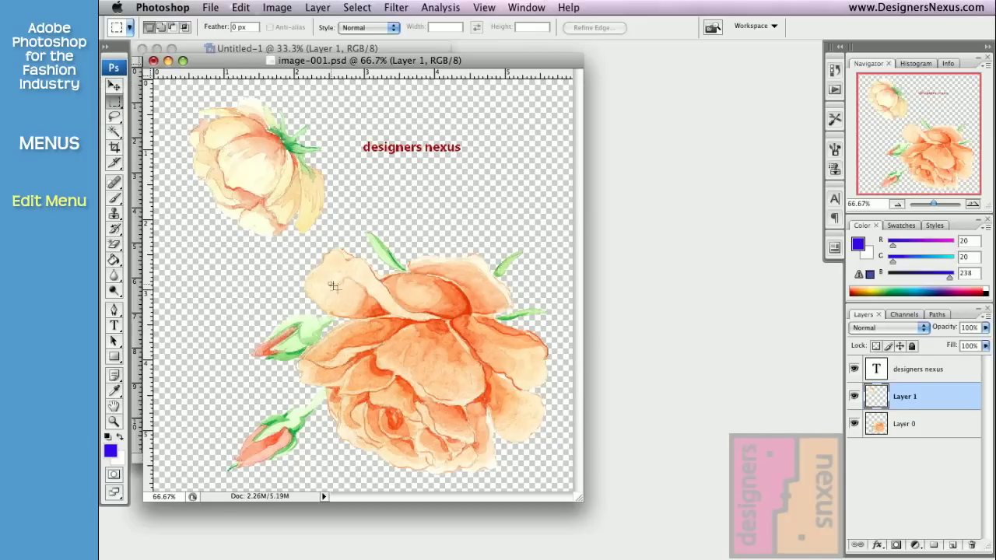
left_click_drag(428, 371, 519, 452)
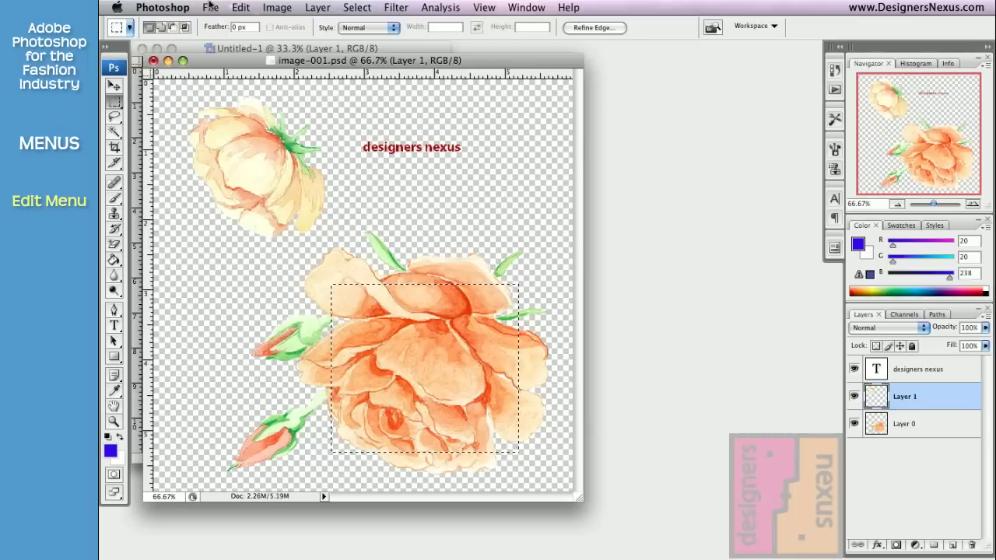
left_click(240, 7)
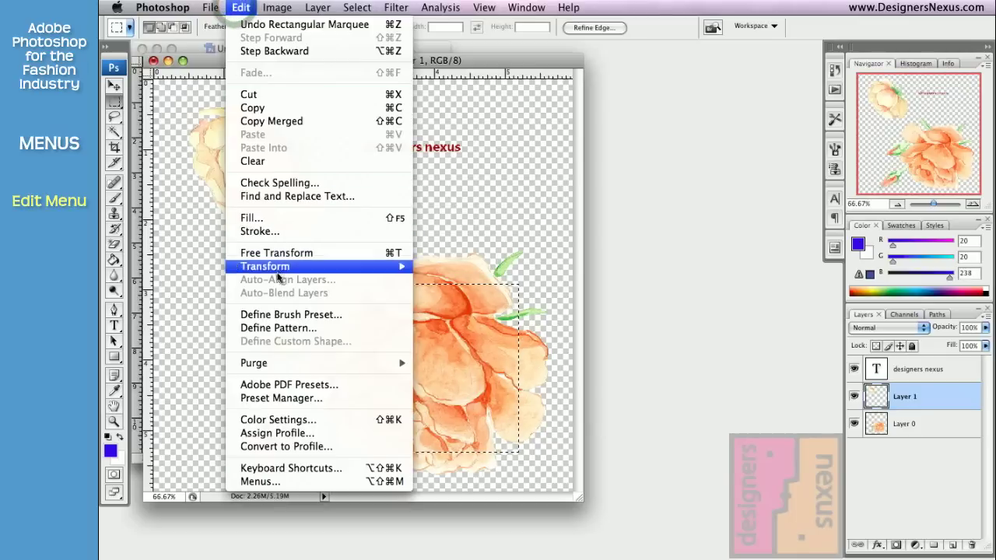
left_click(282, 331)
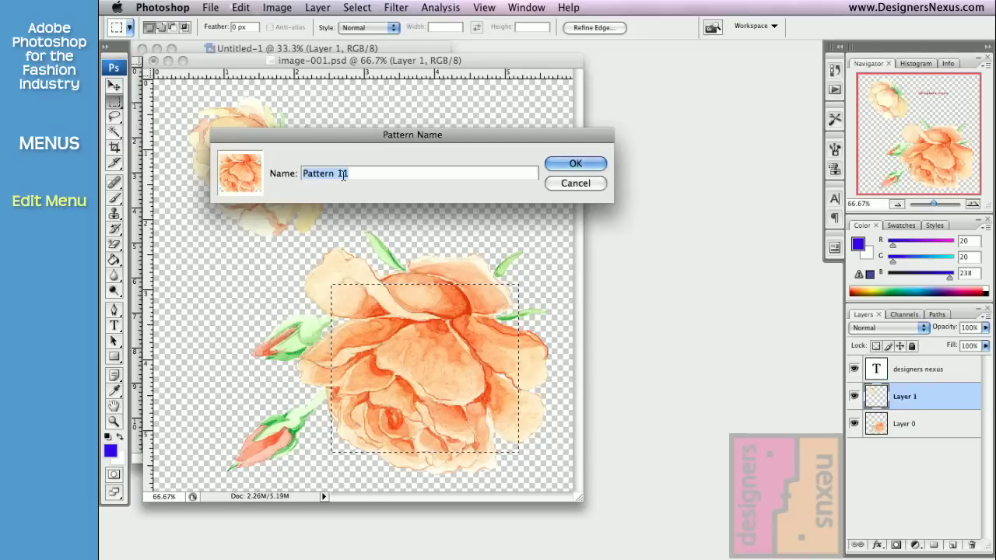
type("Rose Test")
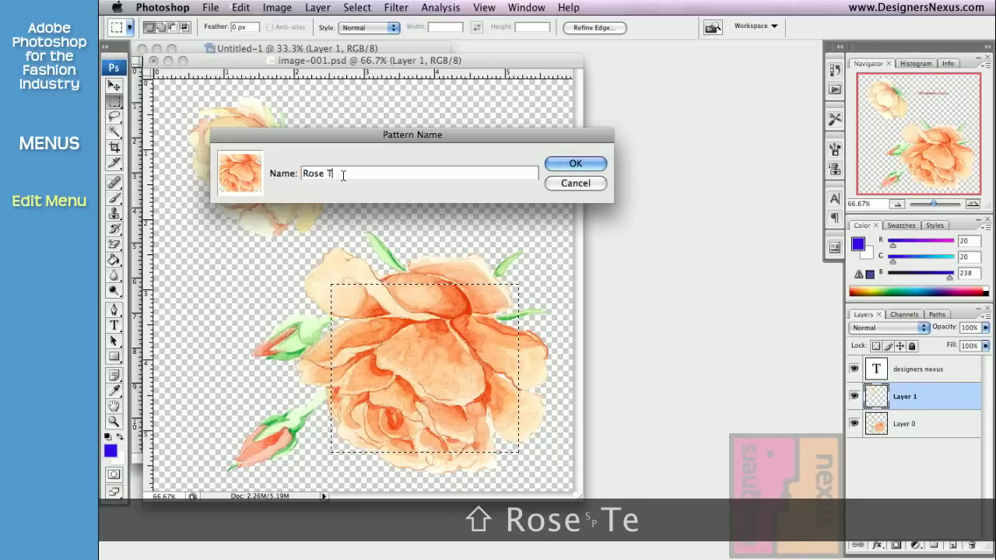
left_click(574, 164)
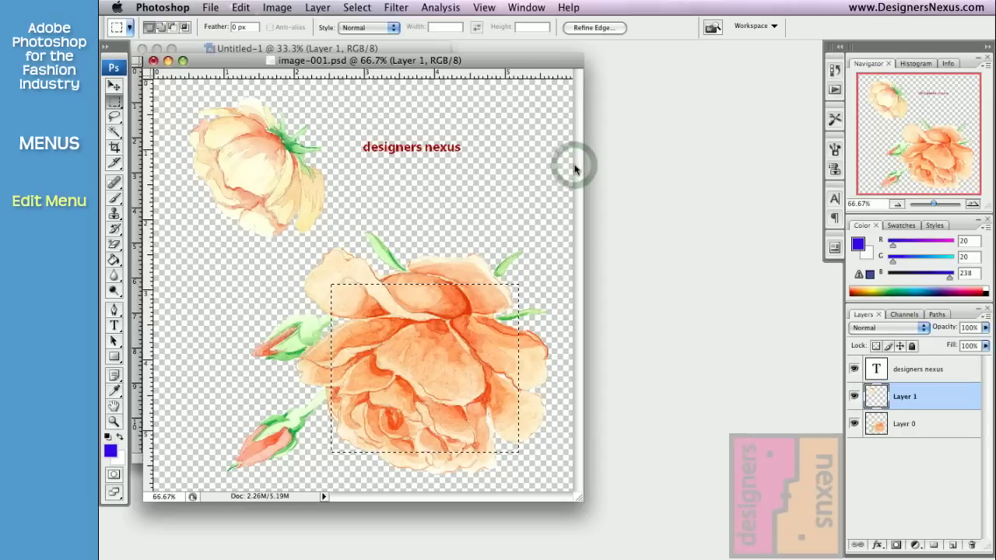
key("super+d")
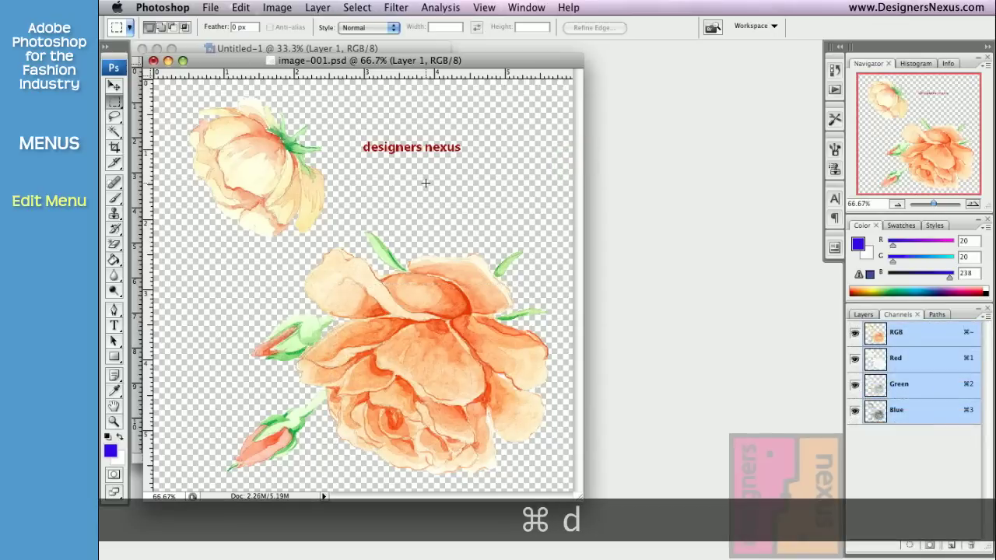
- Fill Layer 1 with Pattern content using the custom Rose Test pattern
left_click(239, 7)
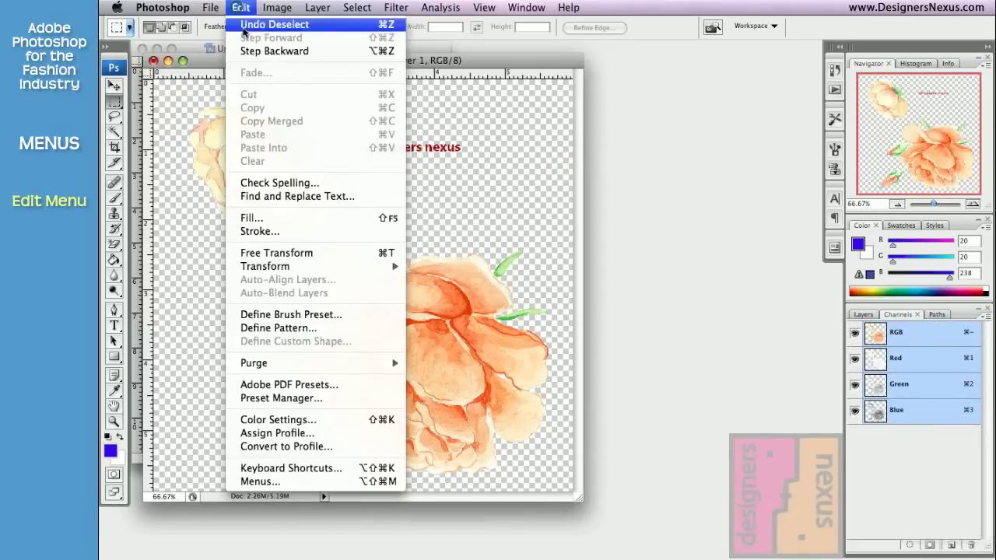
left_click(271, 225)
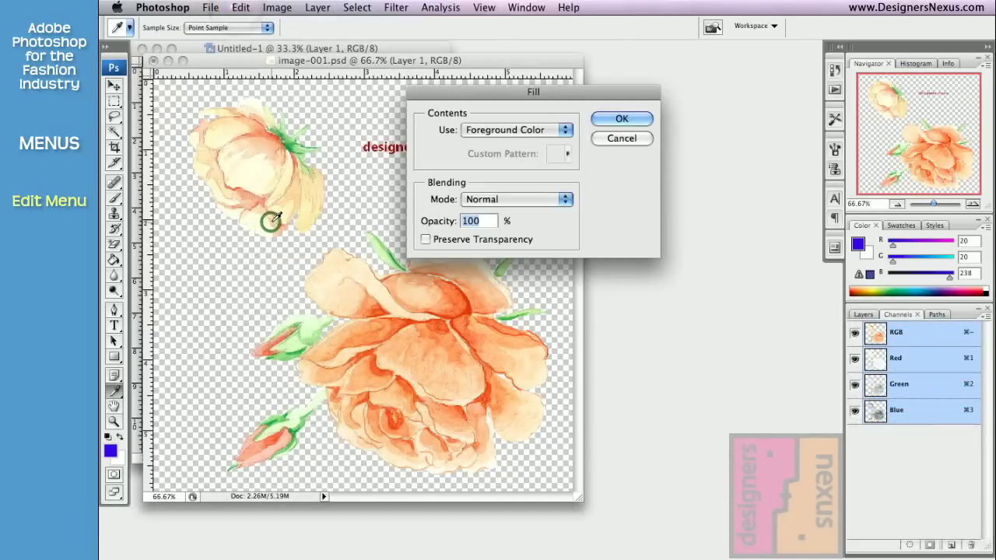
left_click(565, 132)
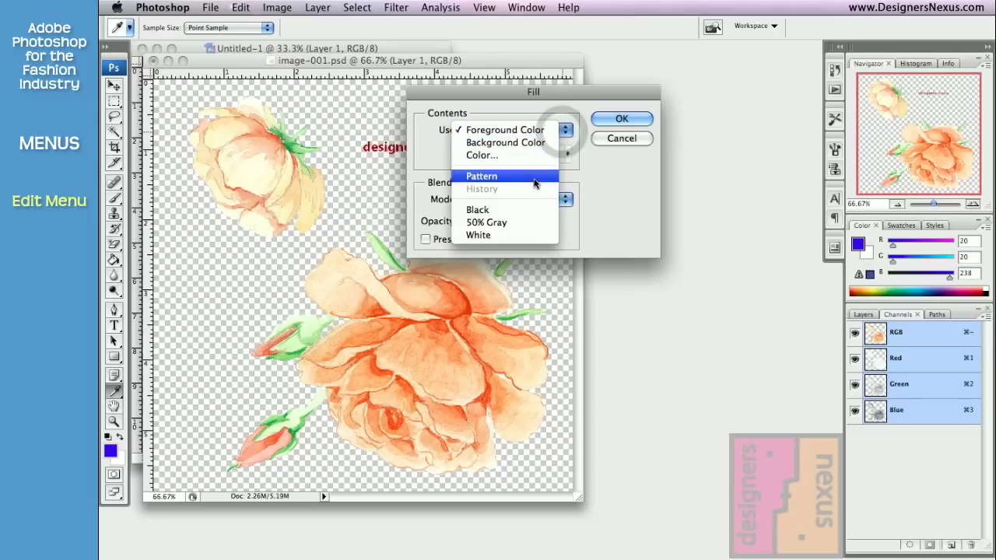
left_click(534, 184)
left_click(554, 154)
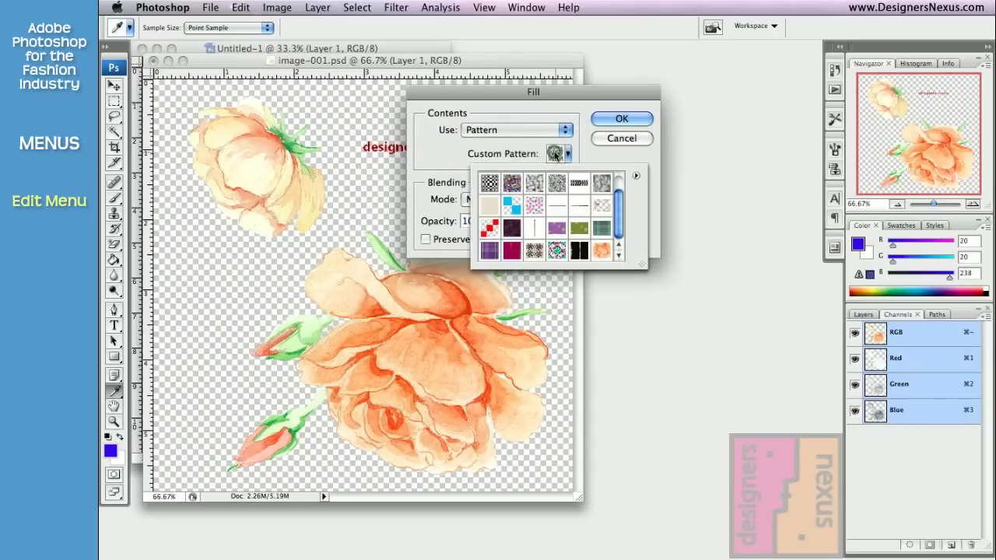
left_click(601, 251)
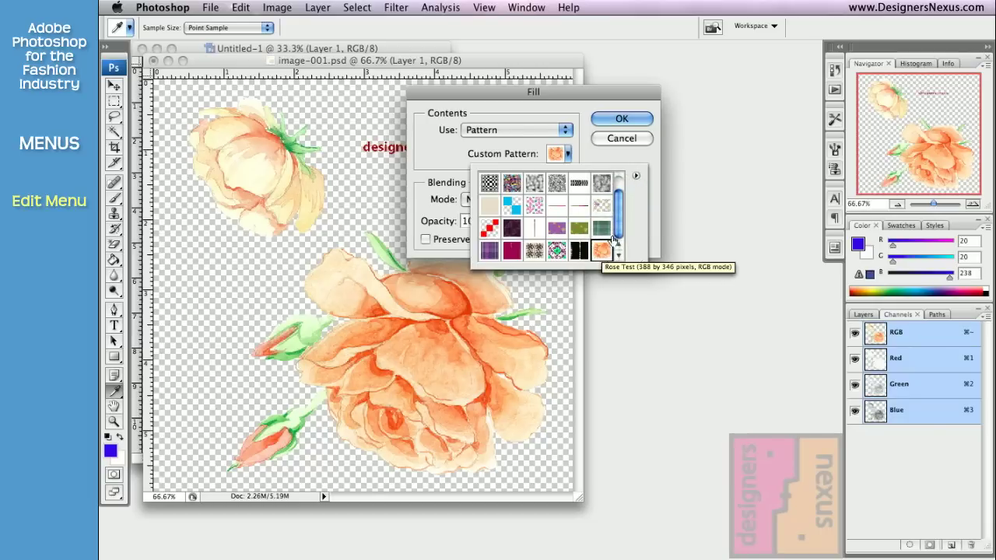
left_click(619, 119)
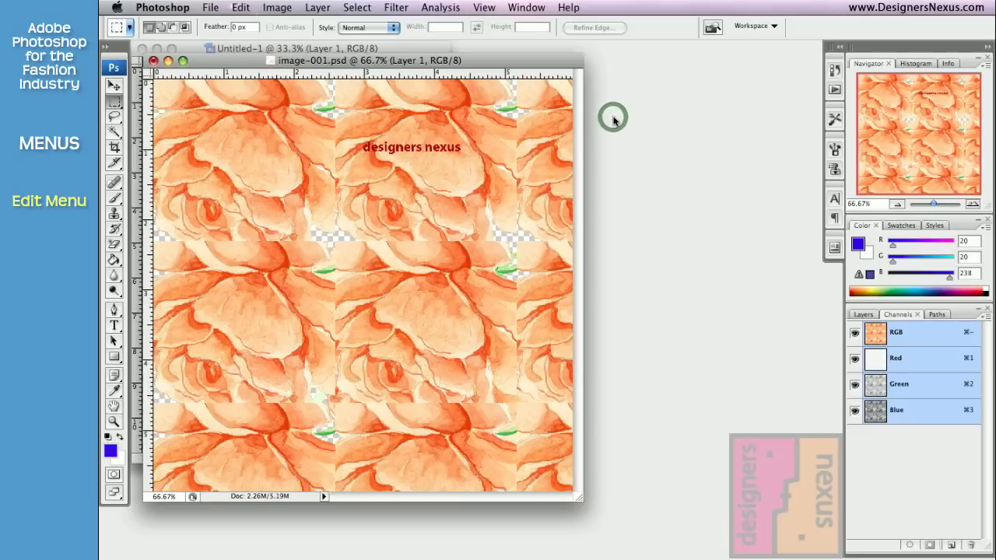
left_click(242, 8)
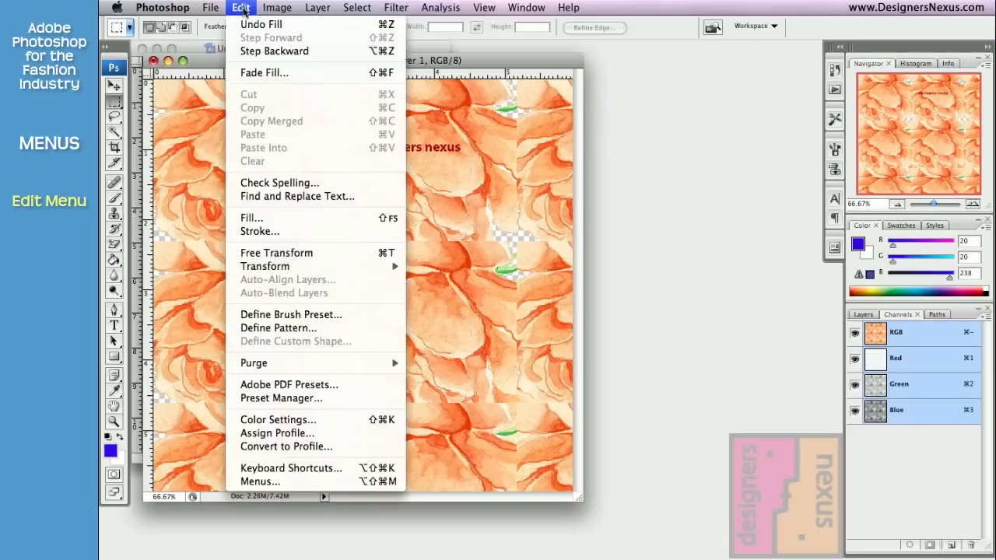
left_click(284, 221)
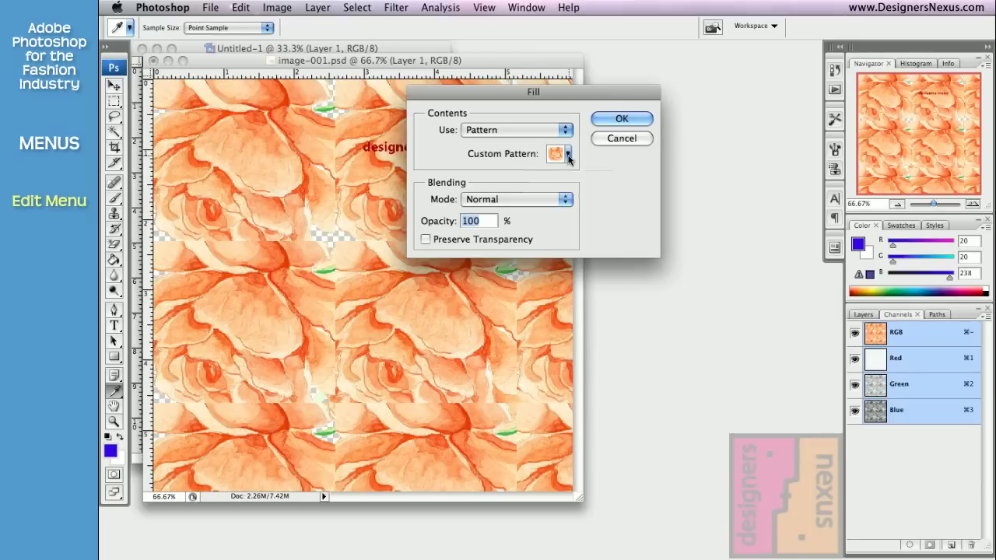
left_click(567, 155)
right_click(601, 250)
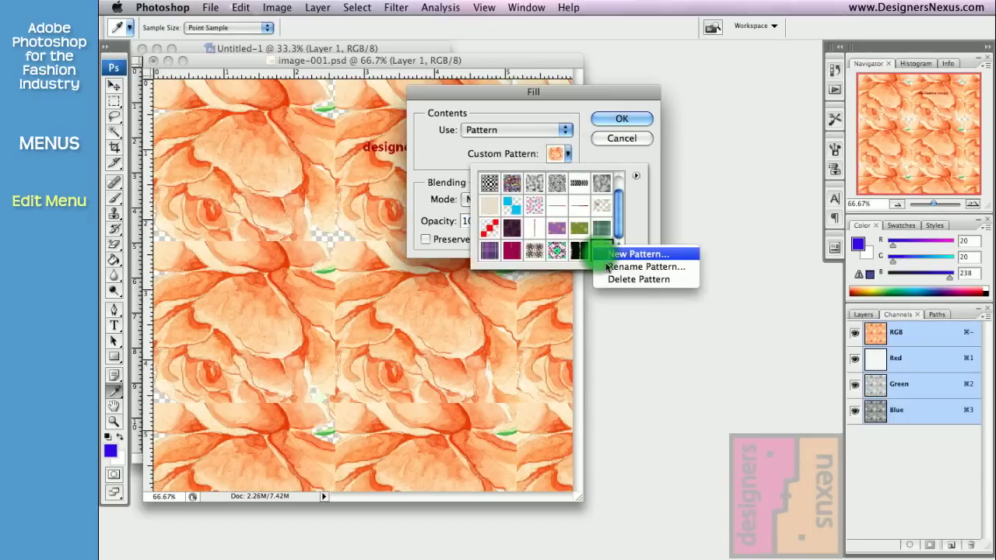
left_click(626, 282)
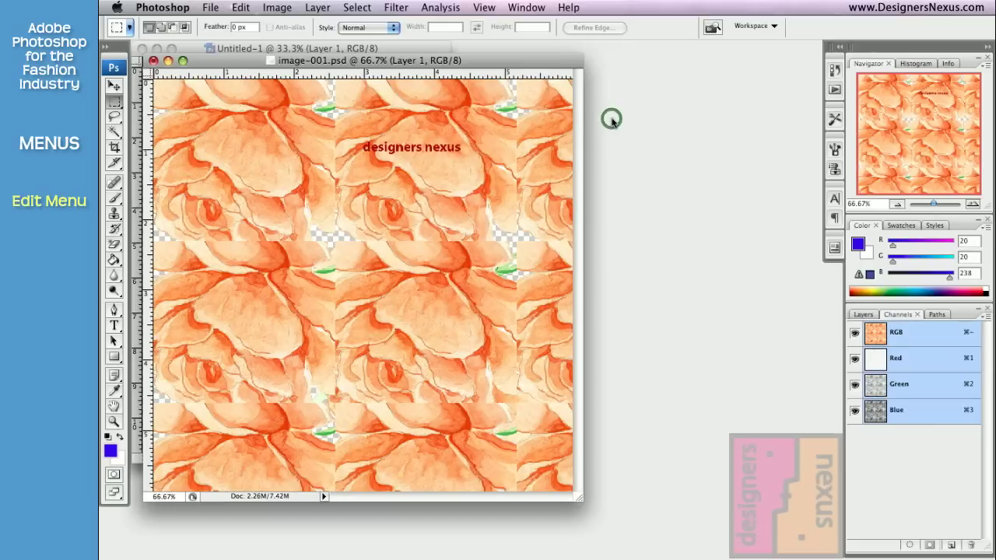
left_click(240, 8)
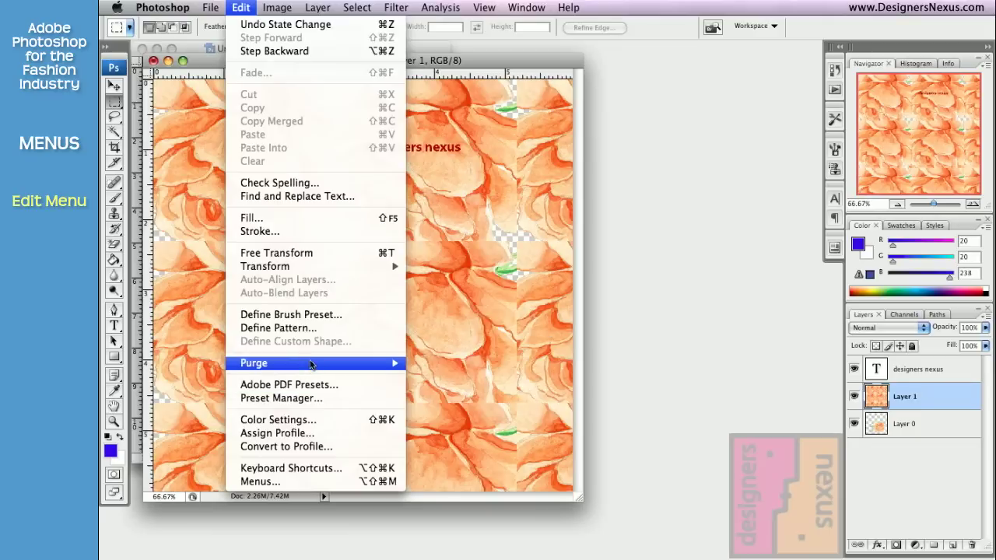
mouse_move(310, 365)
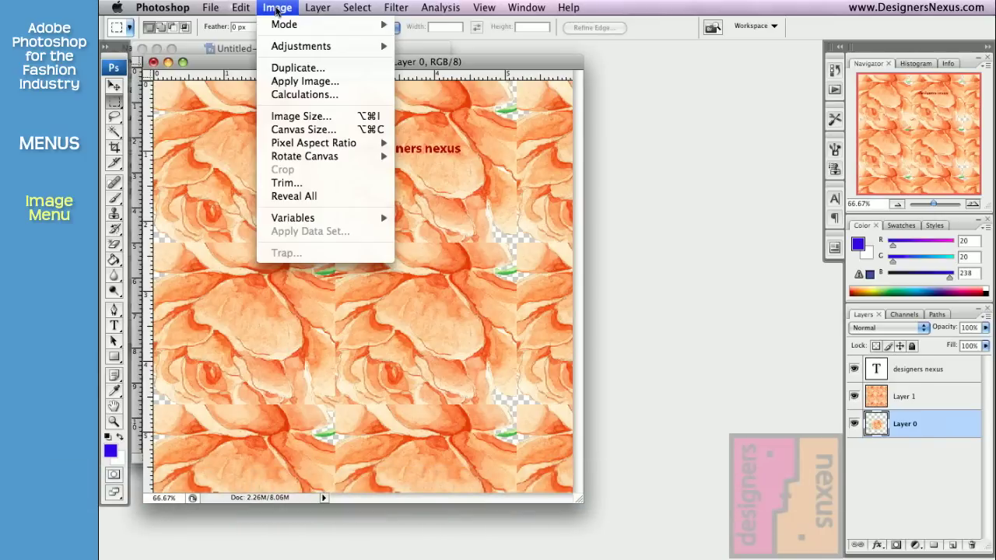
- Look over the Image menu's Mode and Adjustments, then choose Duplicate for image-001.psd
mouse_move(282, 28)
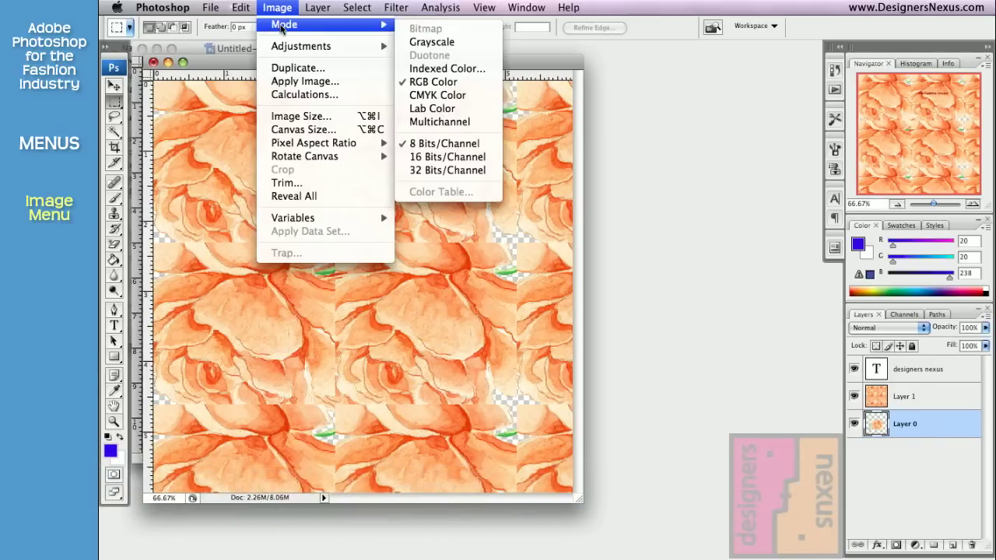
mouse_move(284, 49)
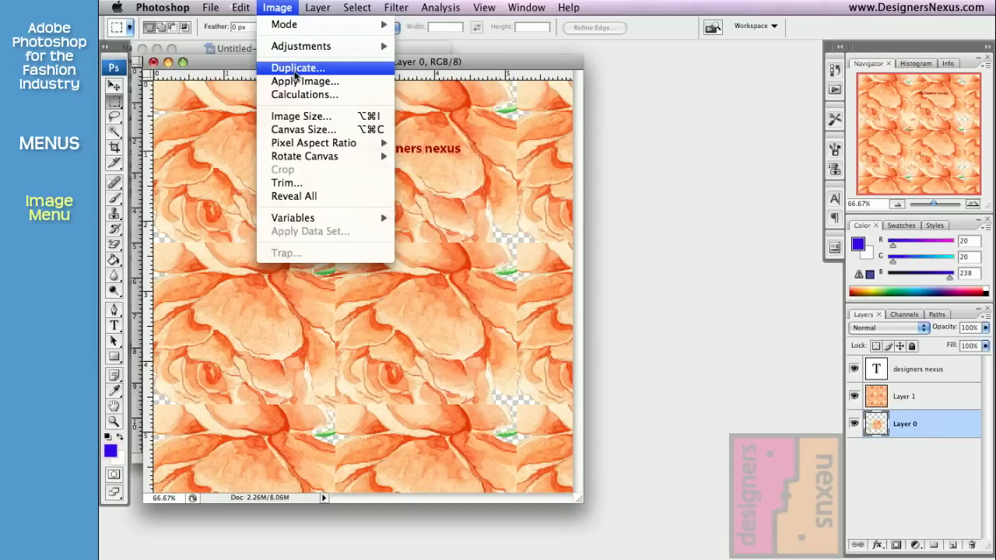
left_click(295, 68)
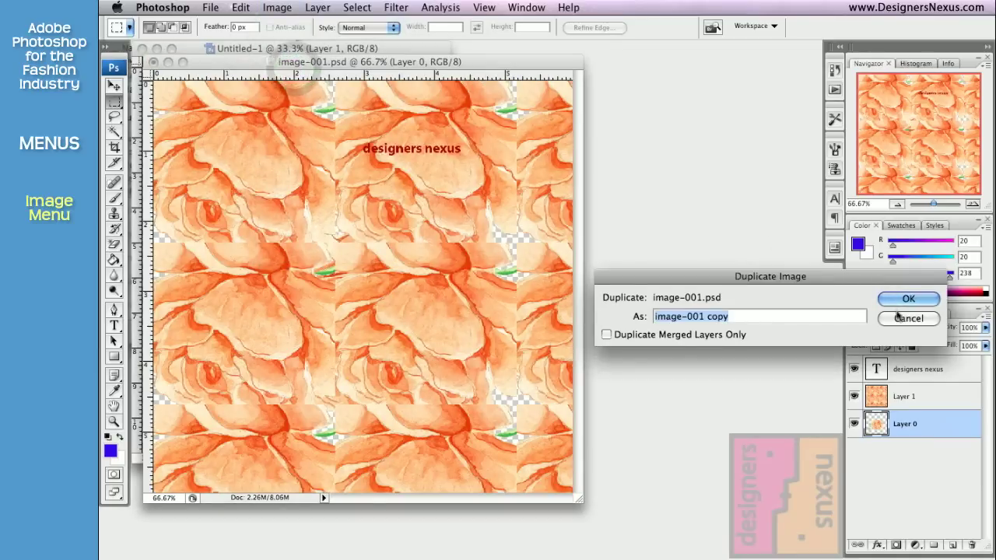
- Create the duplicate 'image-001 copy' and view its Image Size without changing anything
key("Return")
left_click_drag(473, 100, 441, 93)
left_click(277, 7)
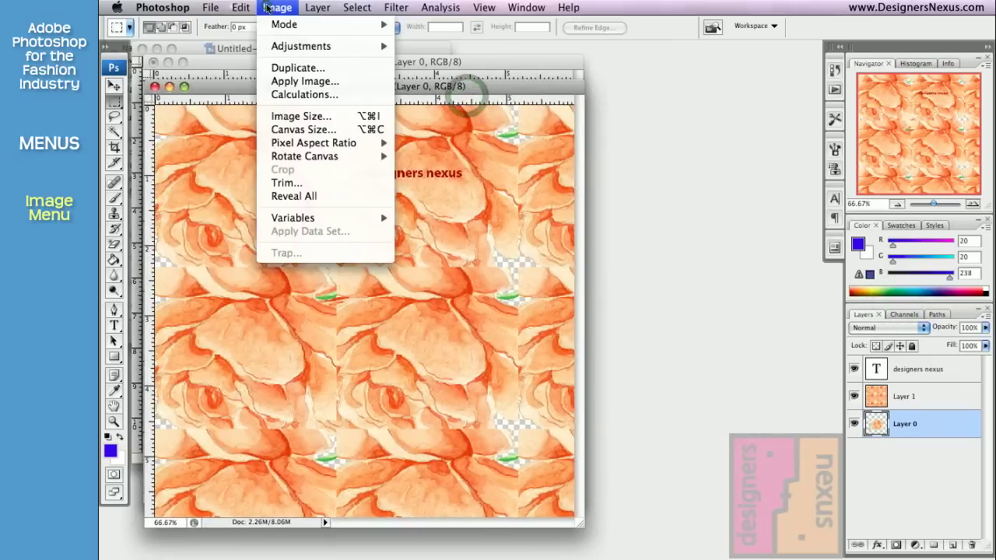
left_click(296, 116)
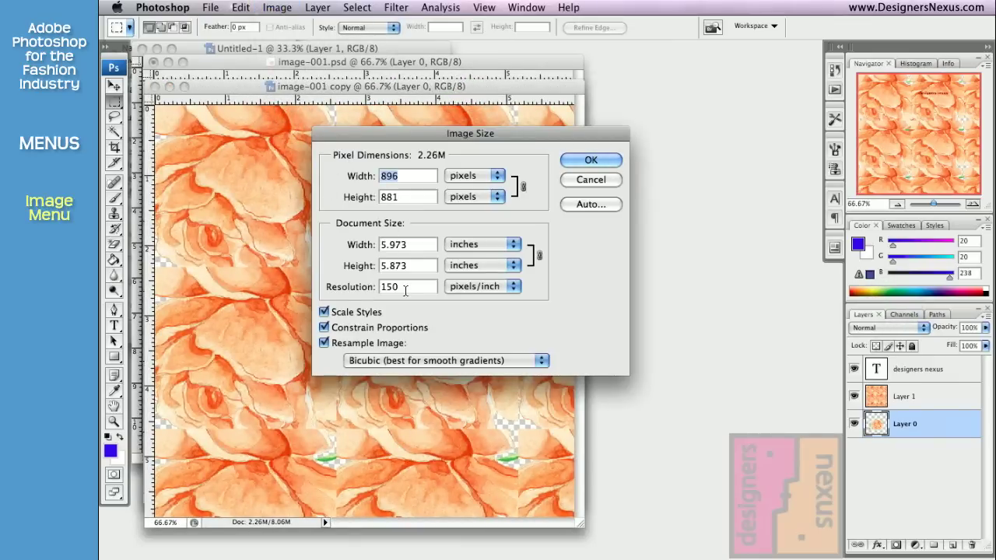
left_click(596, 176)
- Reduce the copy's canvas width to 4 inches, accepting the clipping
left_click(277, 7)
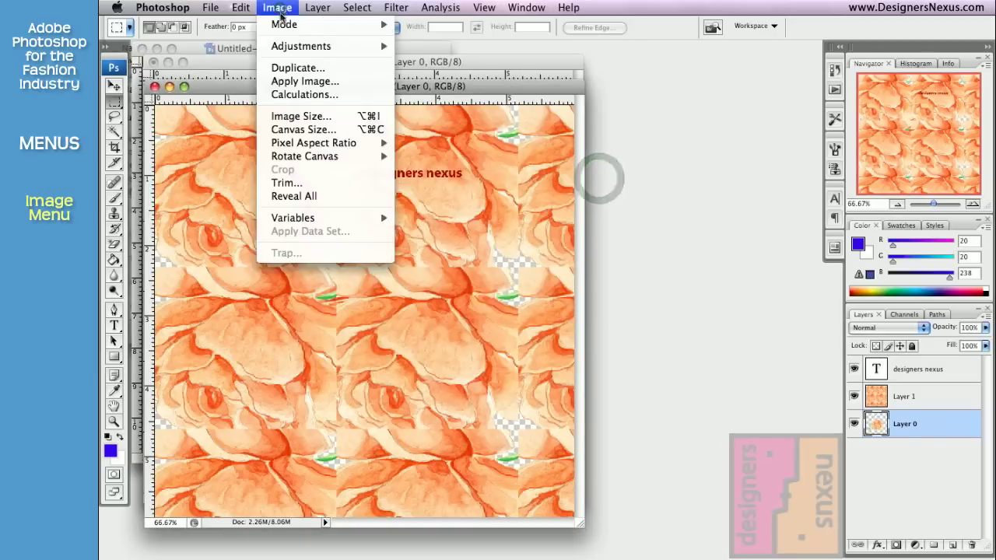
left_click(301, 130)
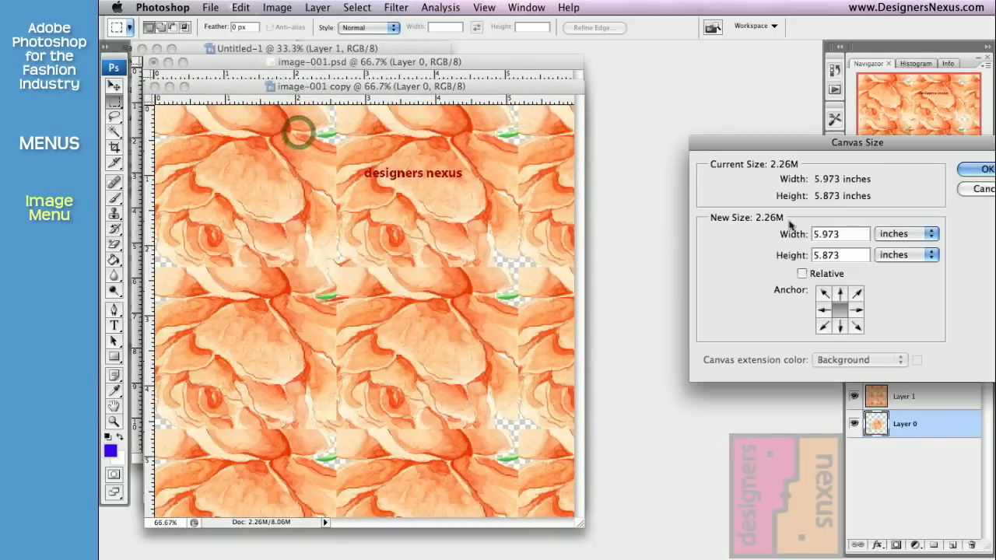
left_click_drag(795, 142, 375, 113)
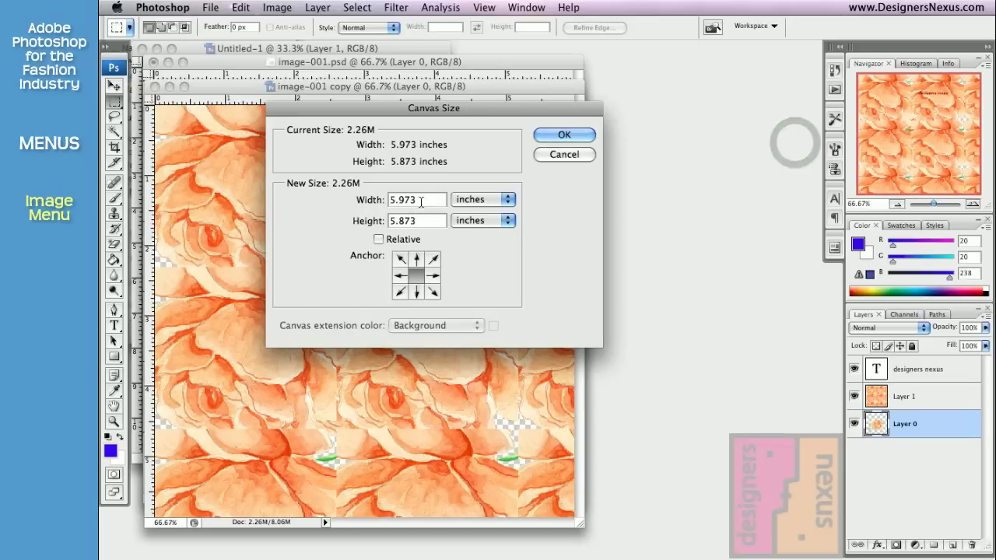
left_click_drag(420, 199, 347, 203)
type("4")
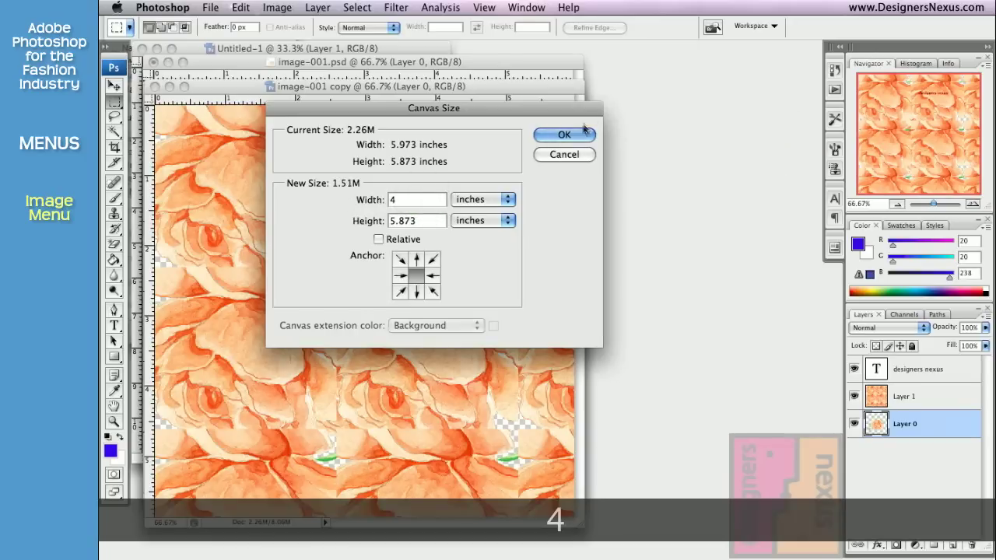
left_click(582, 134)
left_click(442, 173)
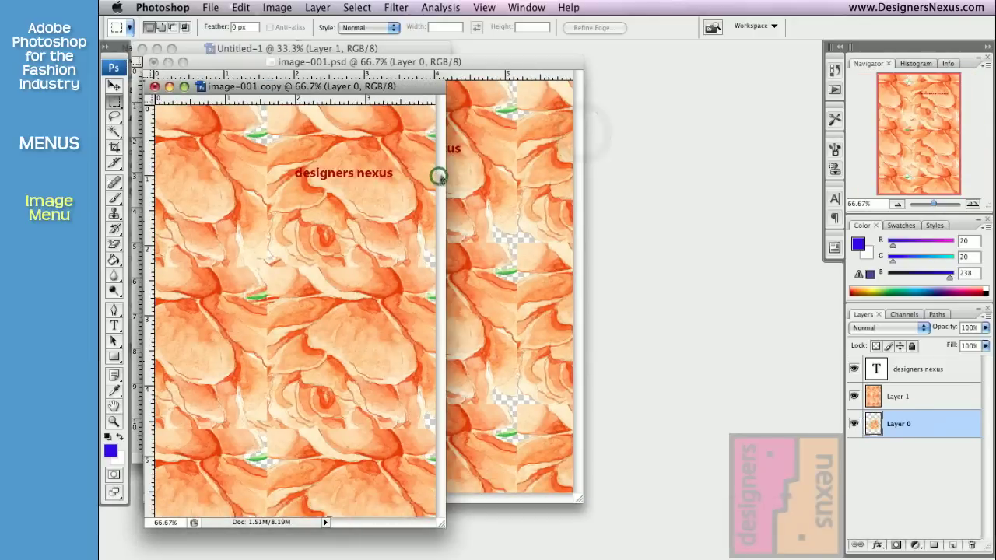
left_click(278, 7)
- Rotate the copy's canvas 90° clockwise, then crop it to a marked rectangle of roses
mouse_move(308, 156)
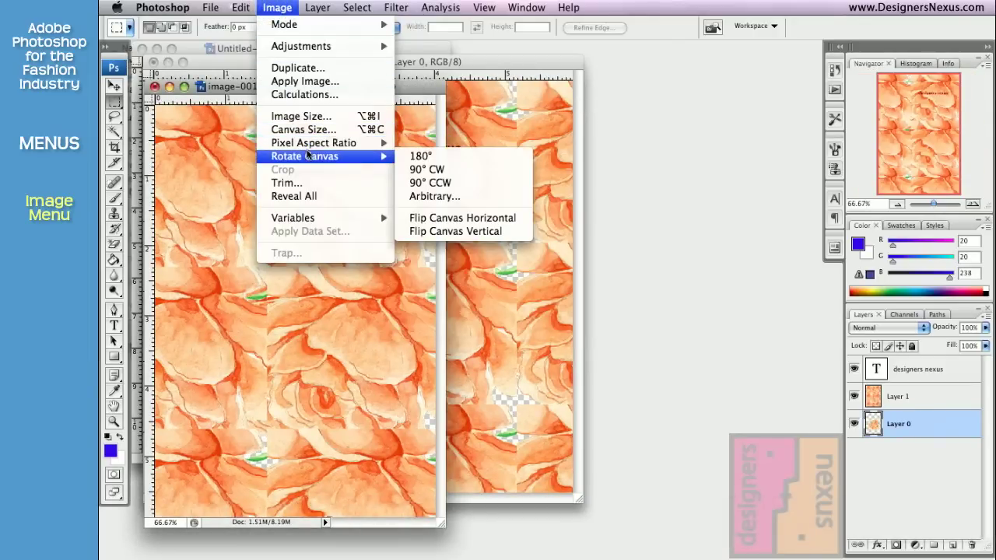
left_click(437, 172)
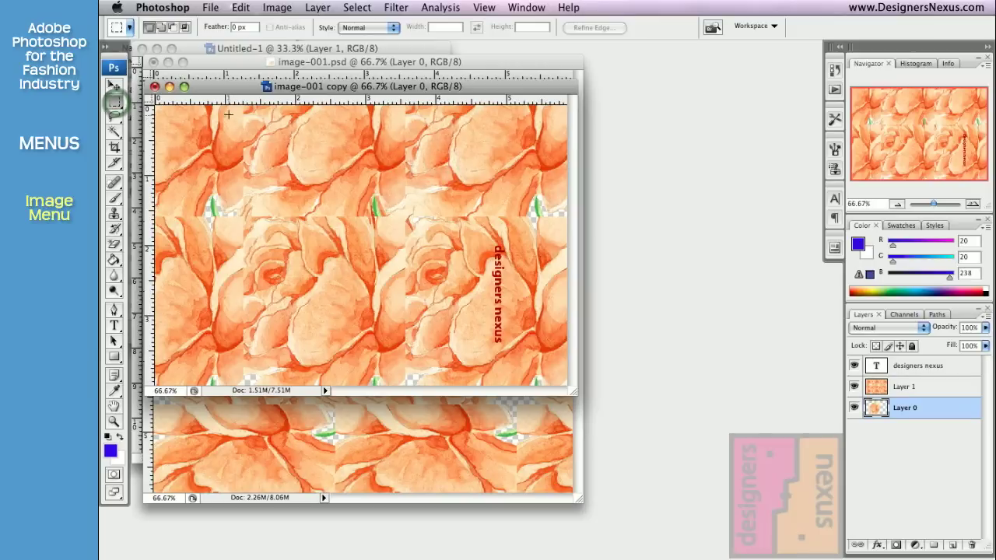
left_click_drag(229, 115, 453, 356)
left_click(278, 7)
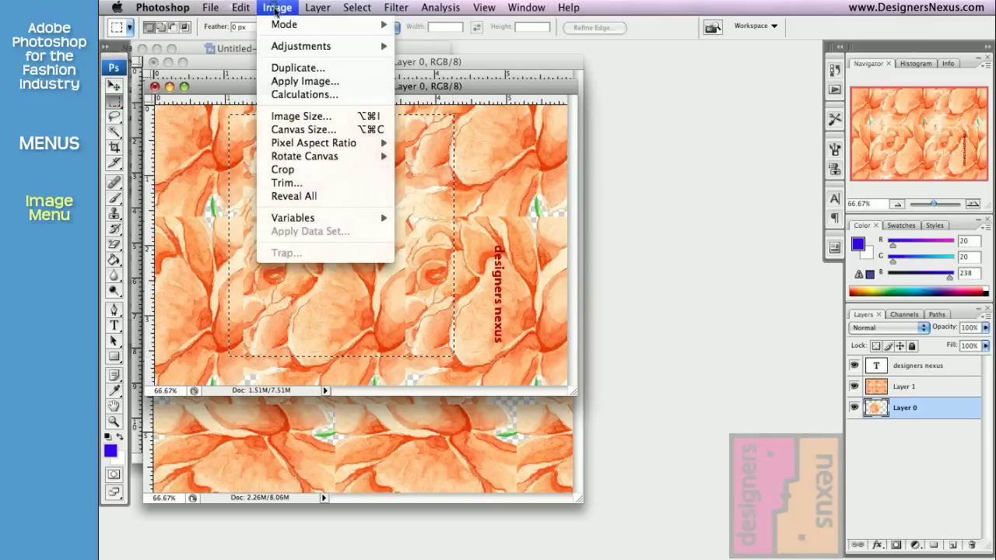
left_click(296, 171)
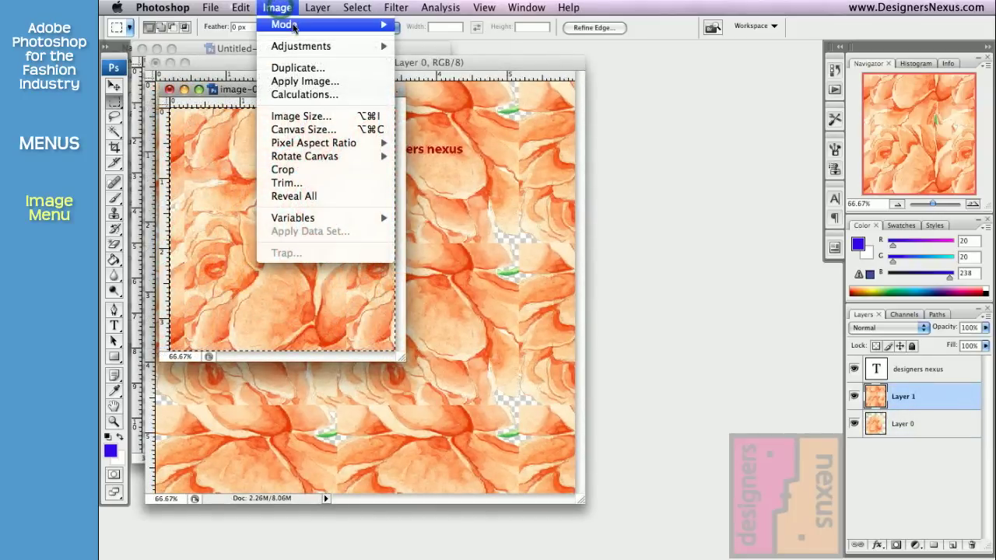
- Hide Layer 0 of the cropped rose copy so only Layer 1 shows
mouse_move(294, 30)
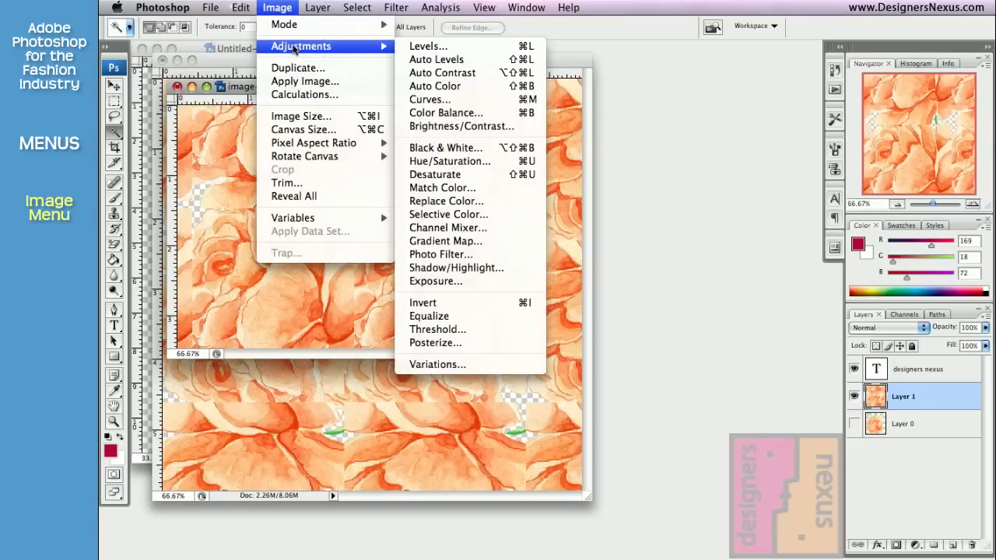
- Apply Brightness/Contrast to the rose copy with brightness +41 and contrast +83
left_click(432, 133)
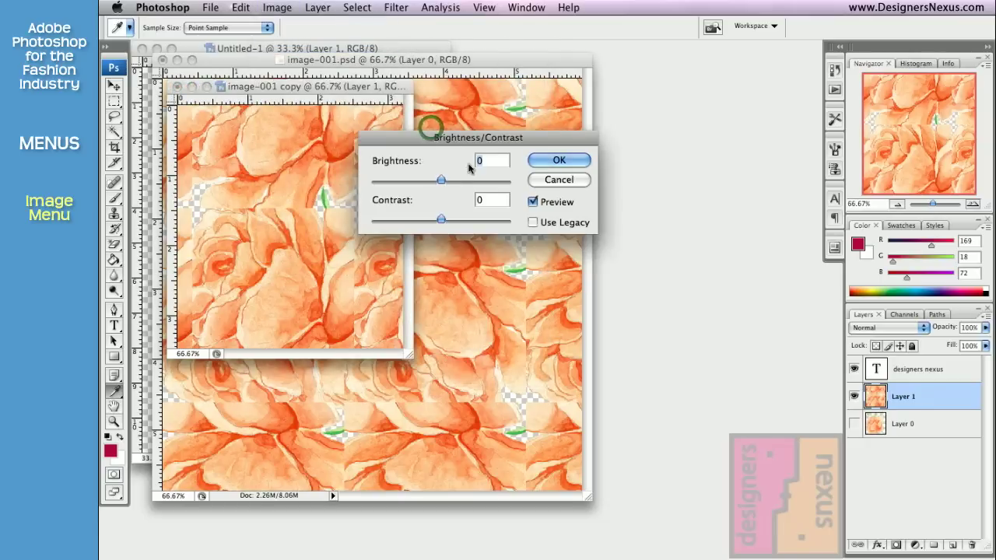
left_click_drag(442, 181, 461, 183)
left_click_drag(442, 219, 499, 219)
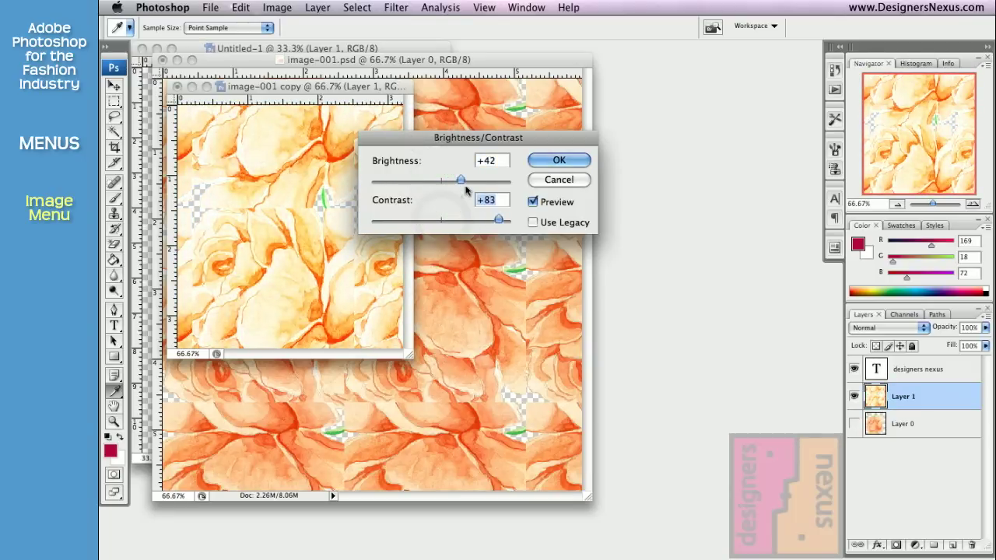
left_click(557, 160)
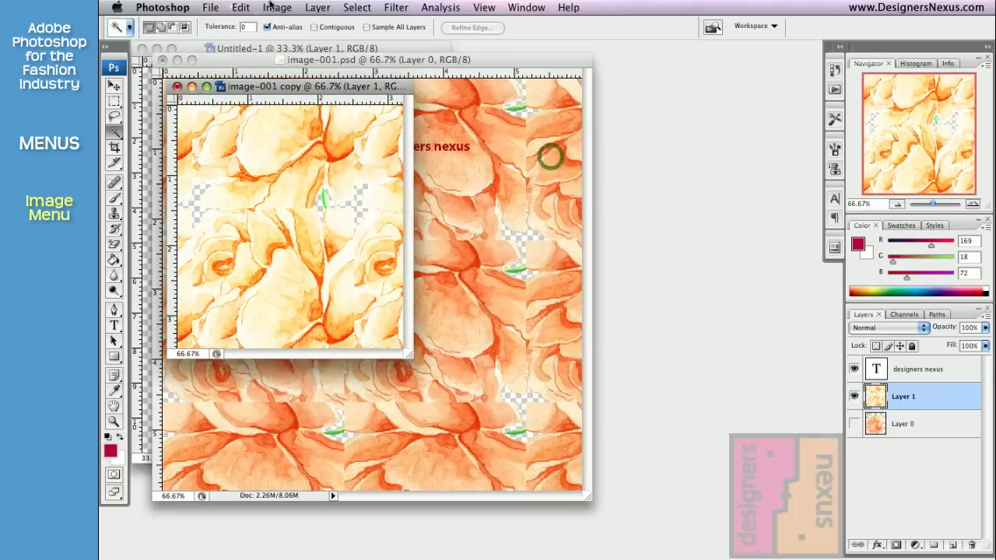
- Shift the roses to pink with Hue/Saturation at Hue -40
left_click(272, 8)
mouse_move(311, 46)
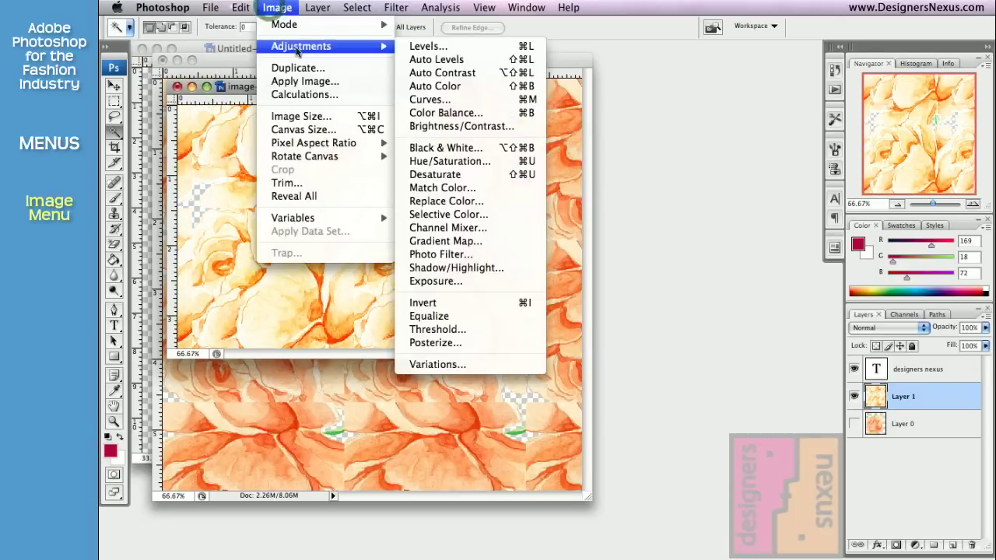
left_click(446, 161)
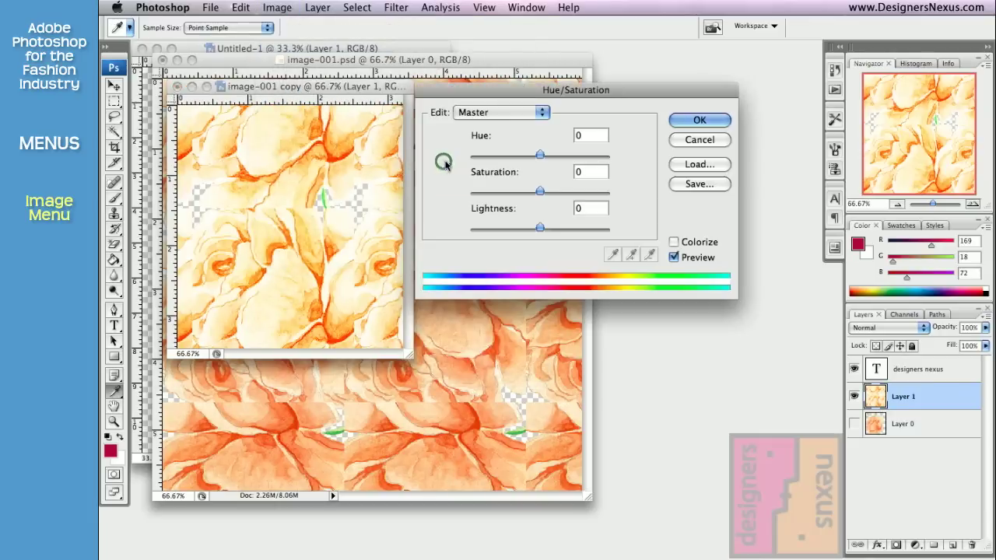
left_click_drag(540, 155, 517, 155)
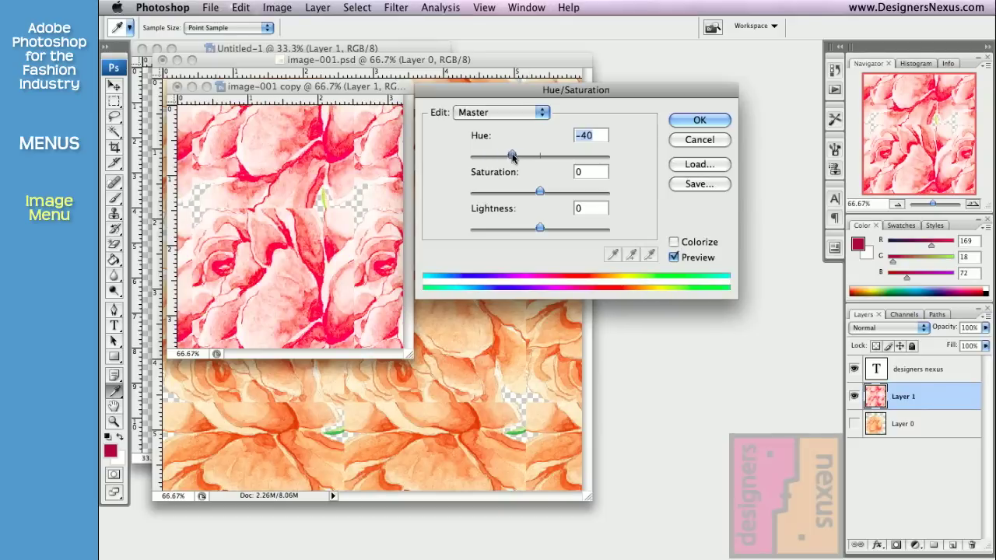
left_click(701, 121)
- Try Desaturate on Layer 1, then undo the greyscale conversion
left_click(277, 7)
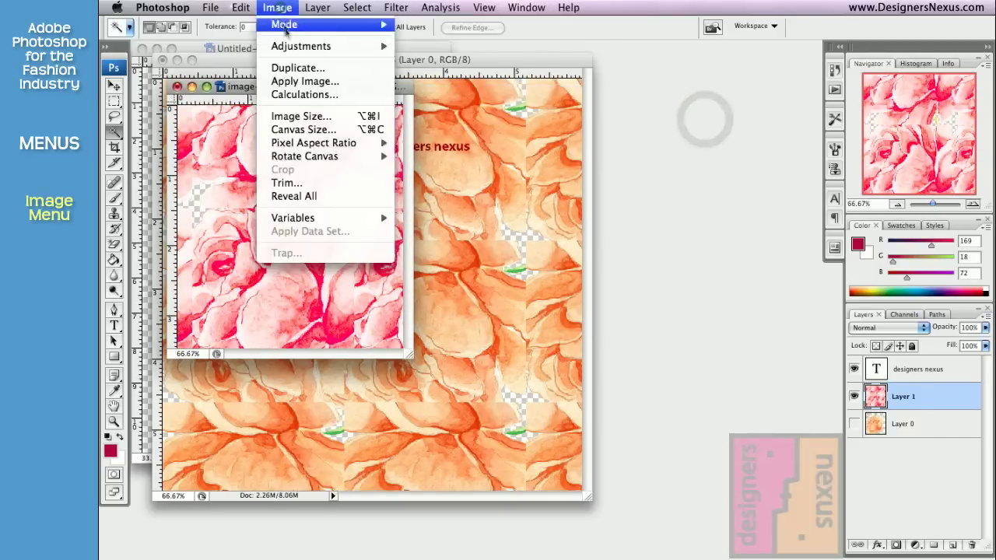
mouse_move(301, 46)
left_click(457, 174)
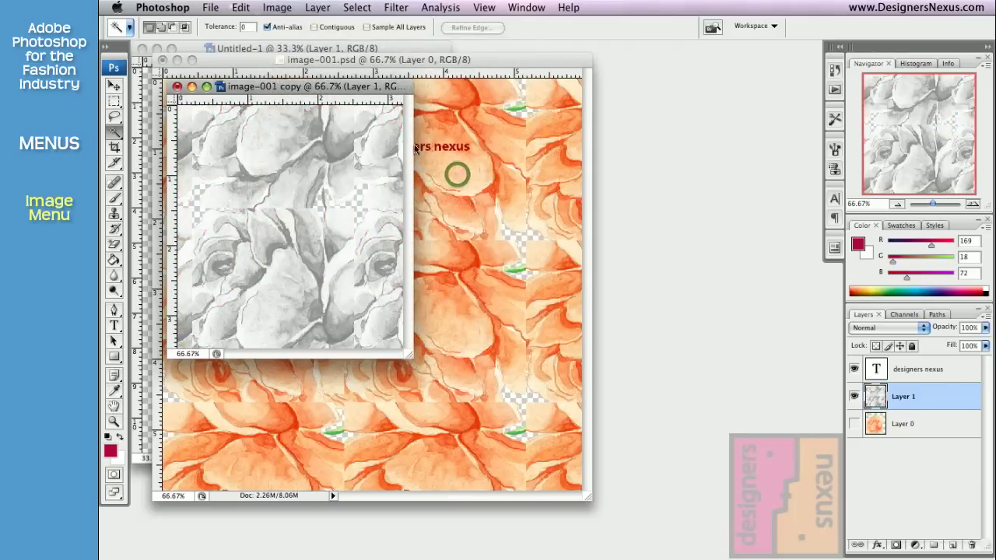
left_click(240, 8)
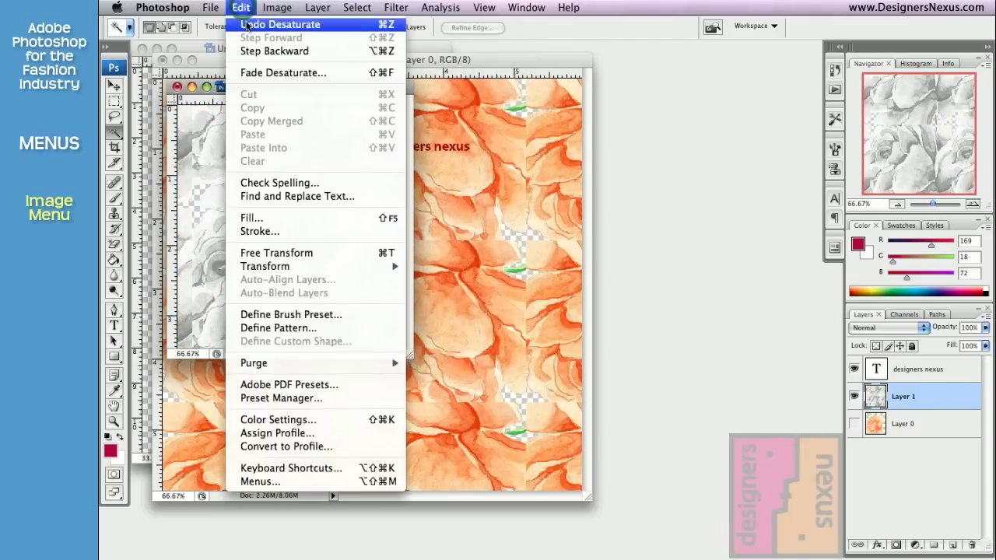
left_click(249, 26)
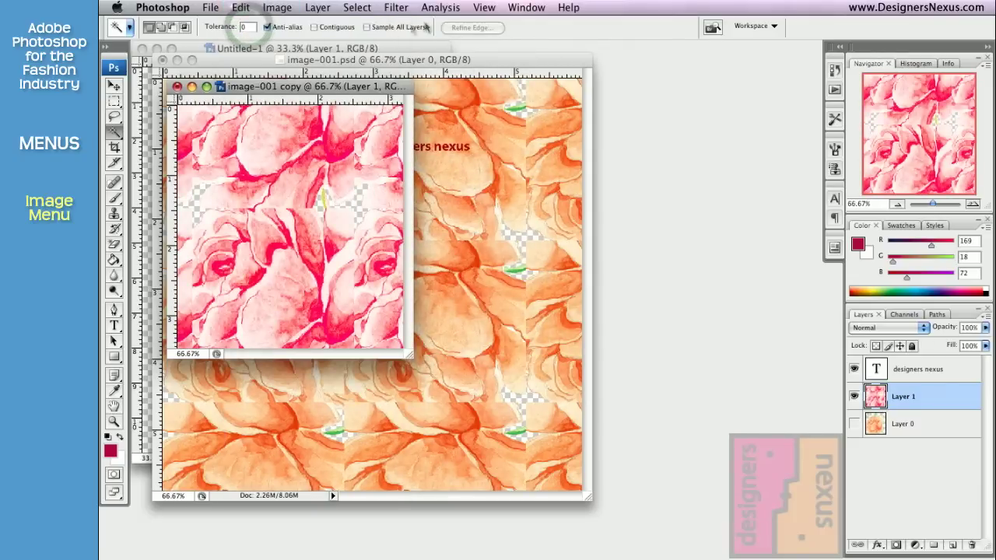
left_click(527, 7)
- Use Replace Color on image-019.jpg to turn the blue linework purple (Fuzziness 110, Hue +90)
left_click(530, 390)
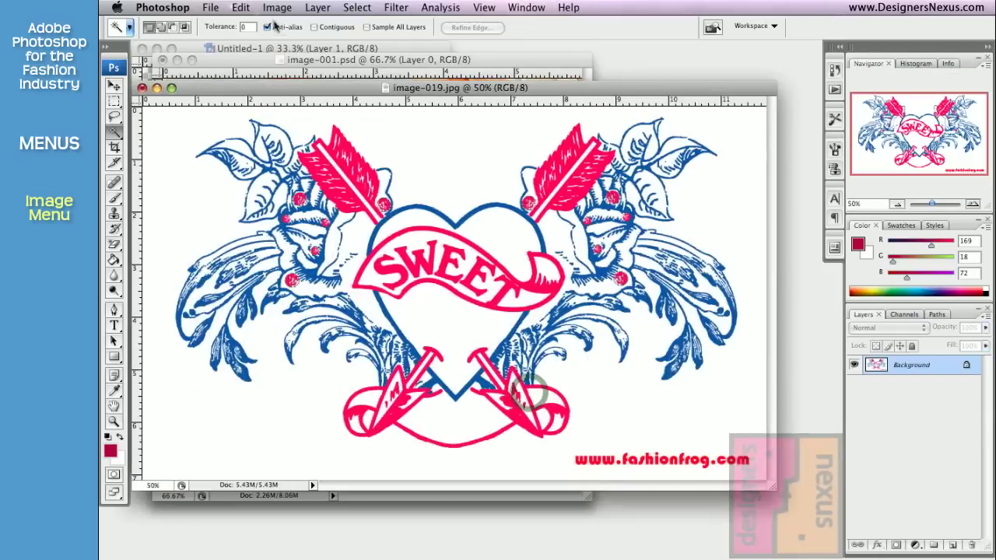
left_click(277, 7)
mouse_move(296, 49)
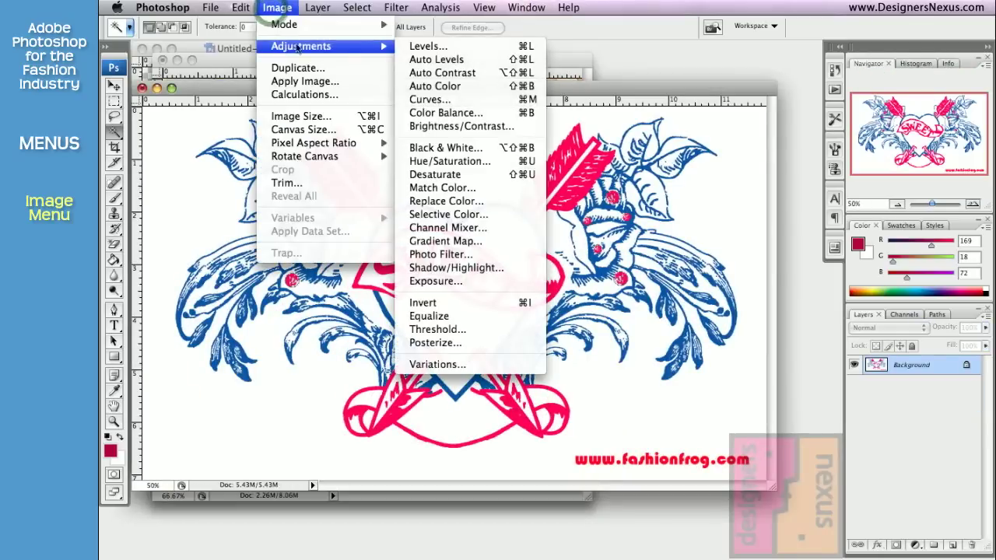
left_click(444, 201)
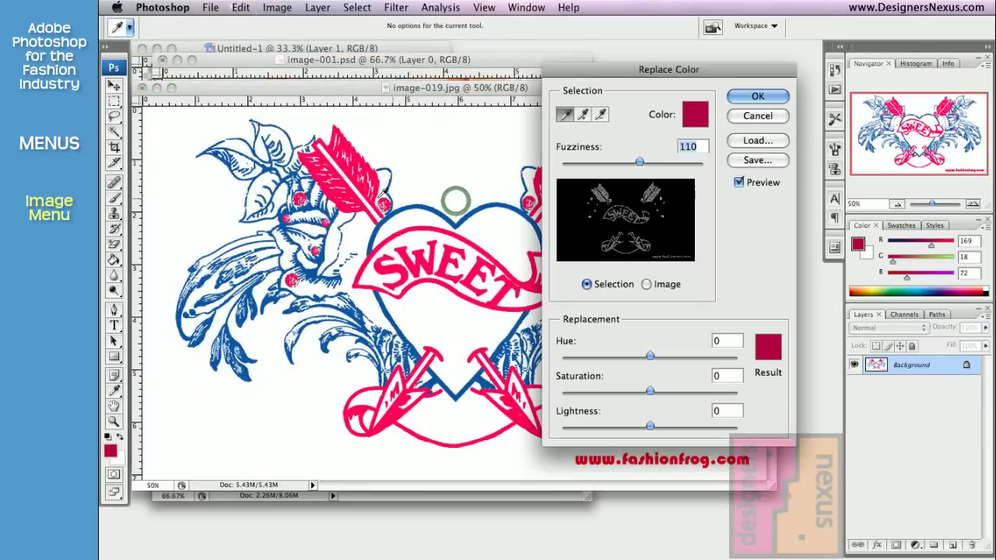
left_click(424, 208)
left_click(583, 115)
left_click(303, 205)
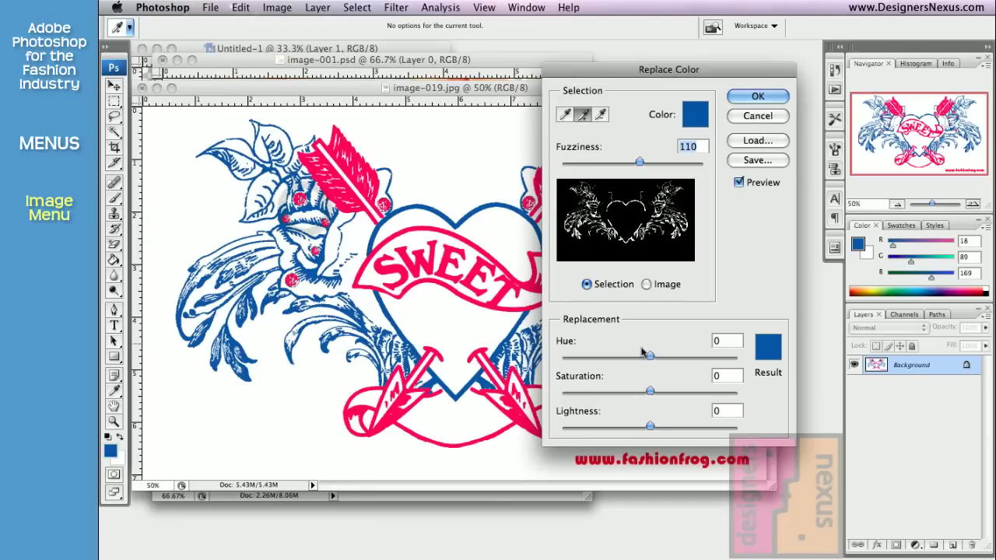
left_click_drag(650, 357, 694, 360)
left_click(743, 97)
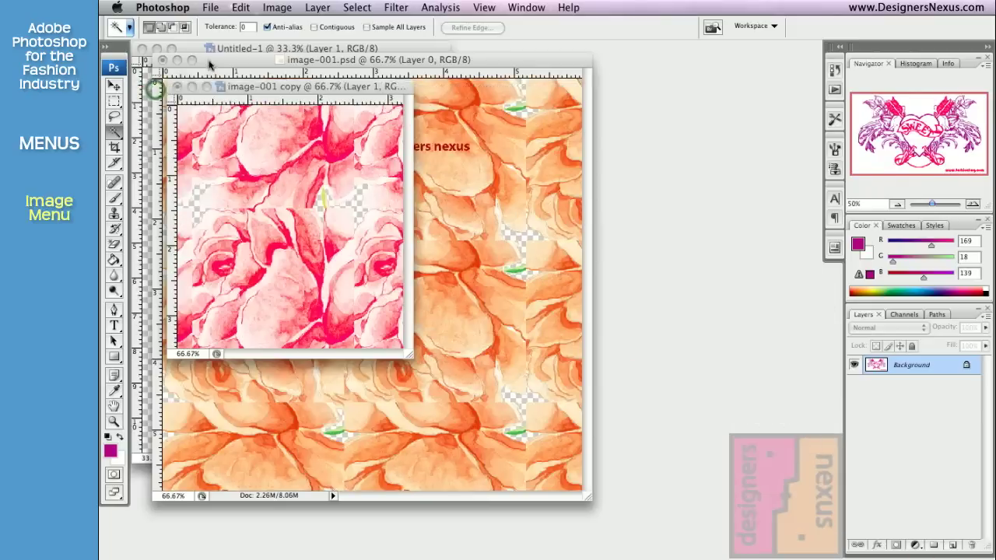
- Invert the rose copy's Layer 1 colours, then undo the inversion
left_click(159, 88)
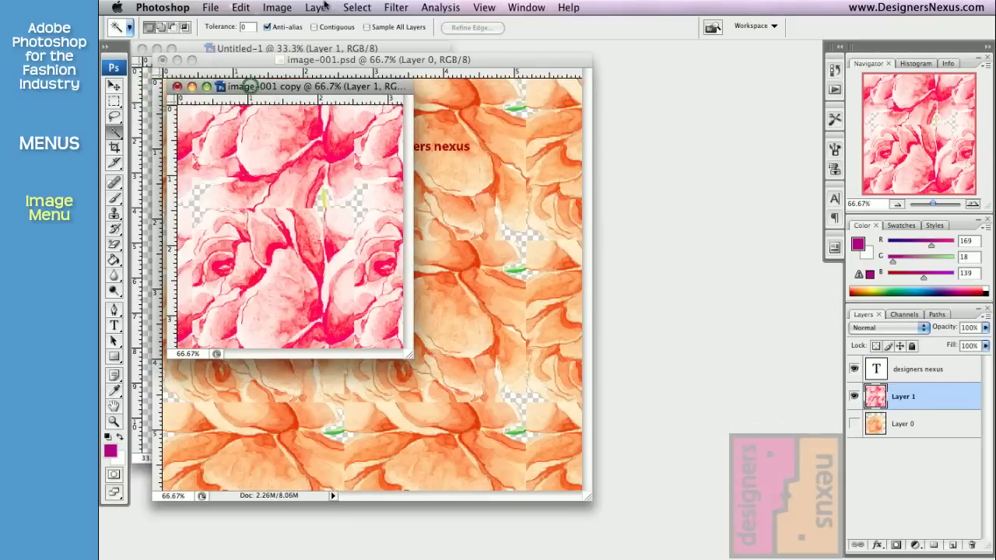
left_click(277, 7)
mouse_move(327, 46)
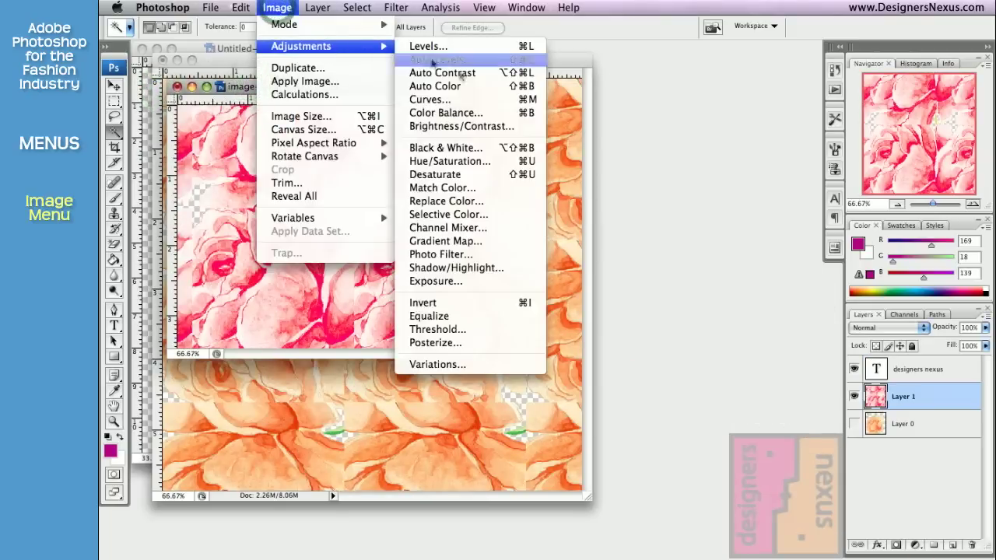
left_click(483, 302)
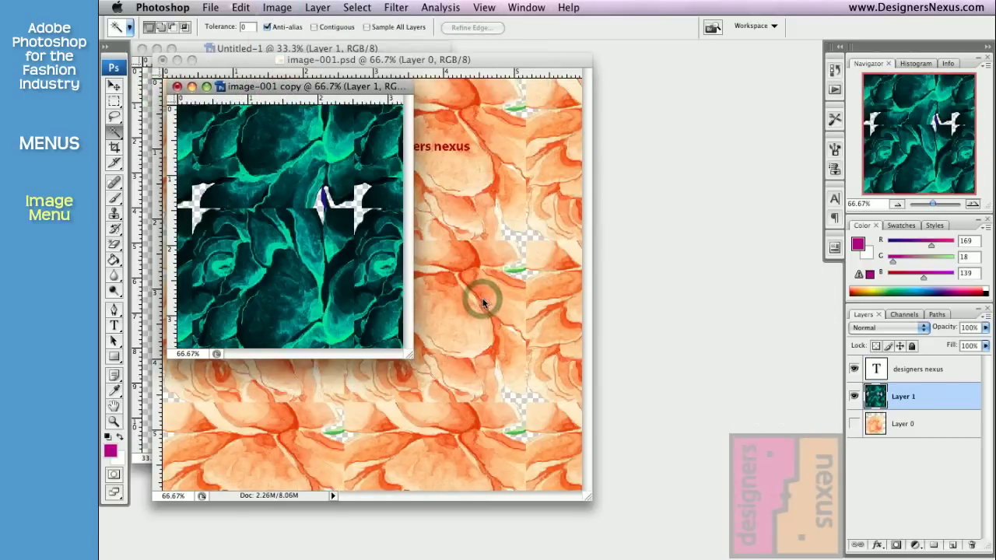
left_click(241, 8)
left_click(249, 24)
- Preview Threshold at level 155 on Layer 1, then cancel it without applying
left_click(277, 7)
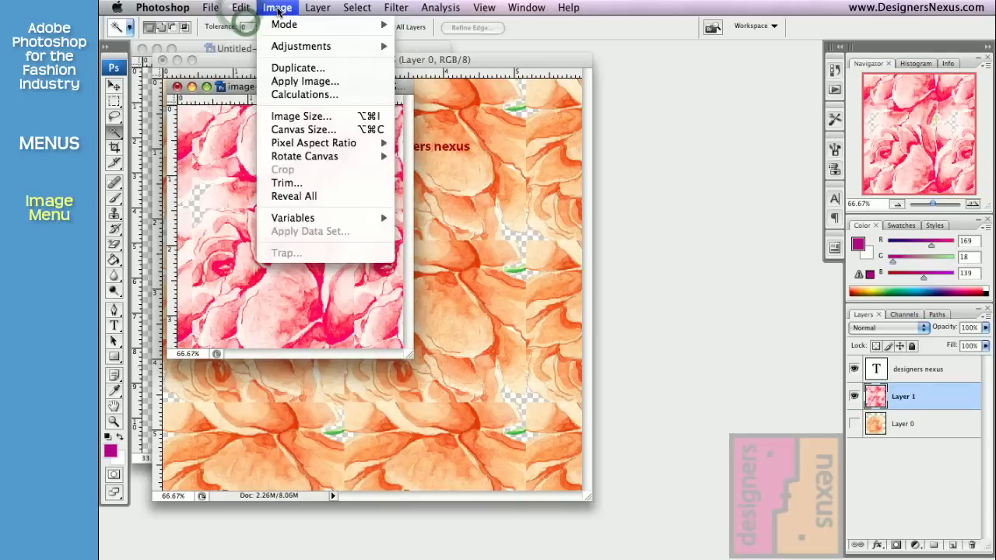
mouse_move(303, 46)
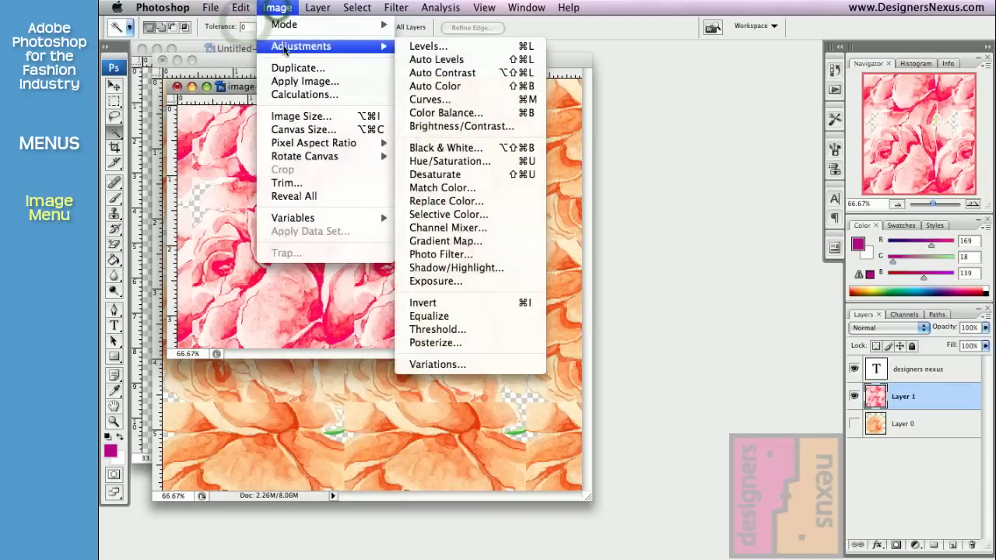
left_click(444, 330)
left_click_drag(445, 111, 395, 109)
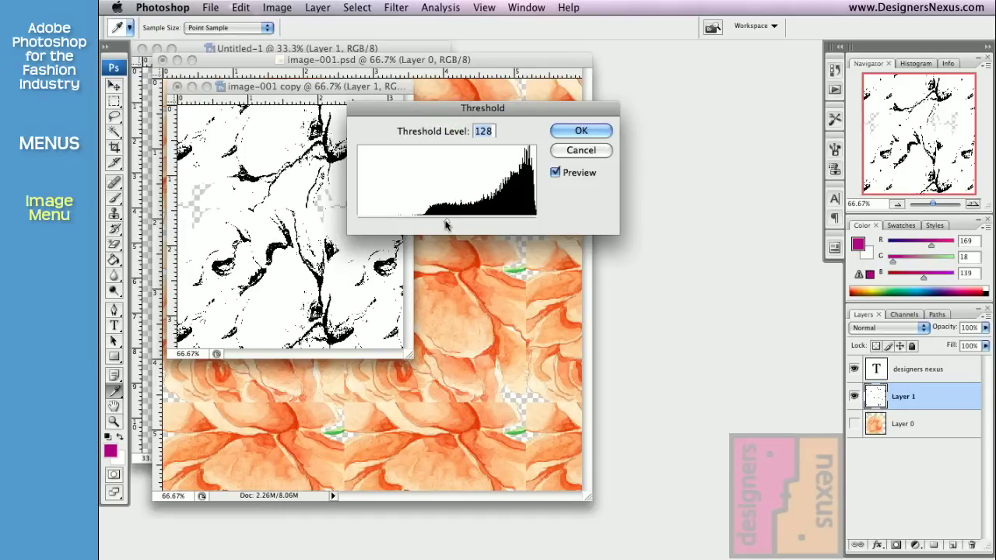
left_click_drag(445, 221, 489, 223)
left_click(581, 150)
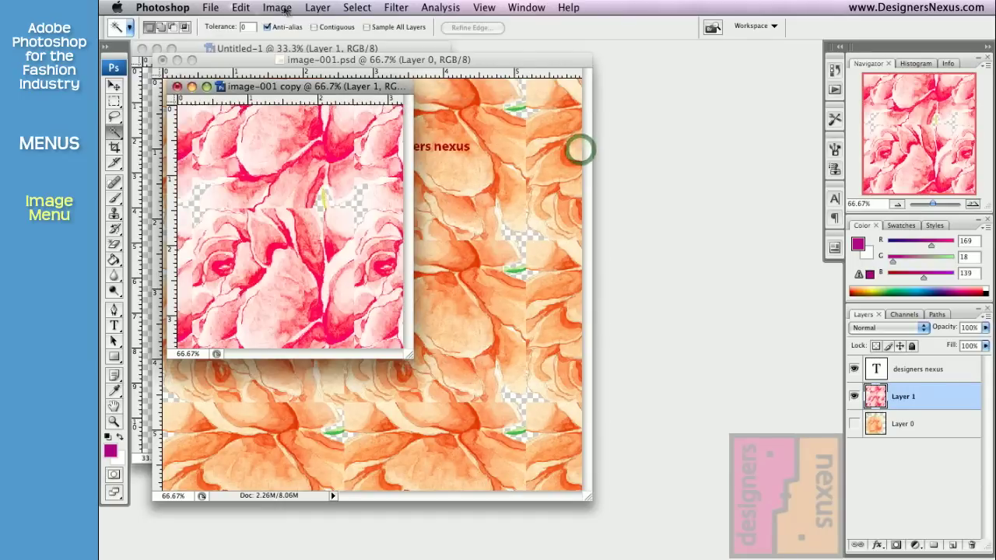
left_click(277, 7)
mouse_move(300, 46)
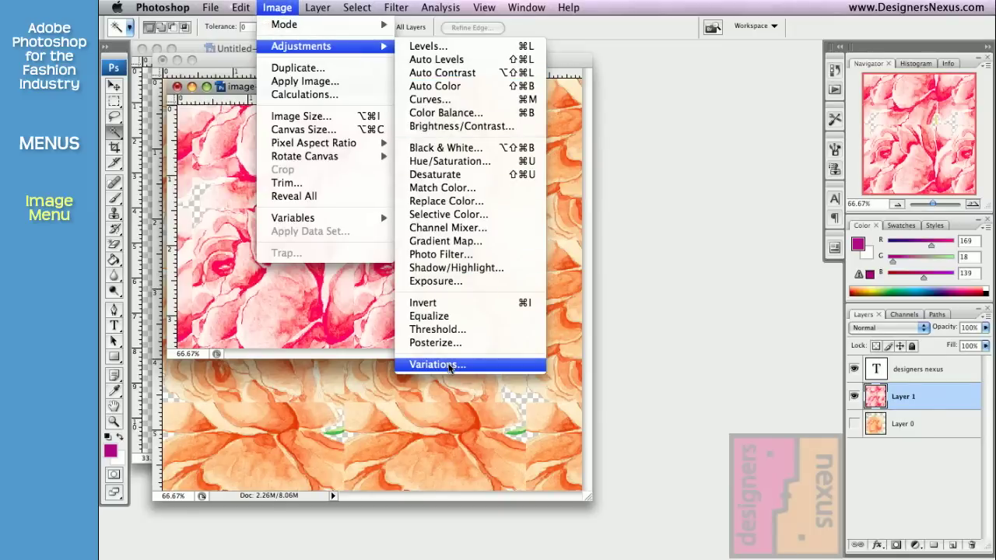
- In Variations, reset to the Original pink roses and add More Yellow to the midtones
left_click(449, 366)
left_click_drag(496, 74, 411, 59)
left_click(319, 113)
left_click(395, 345)
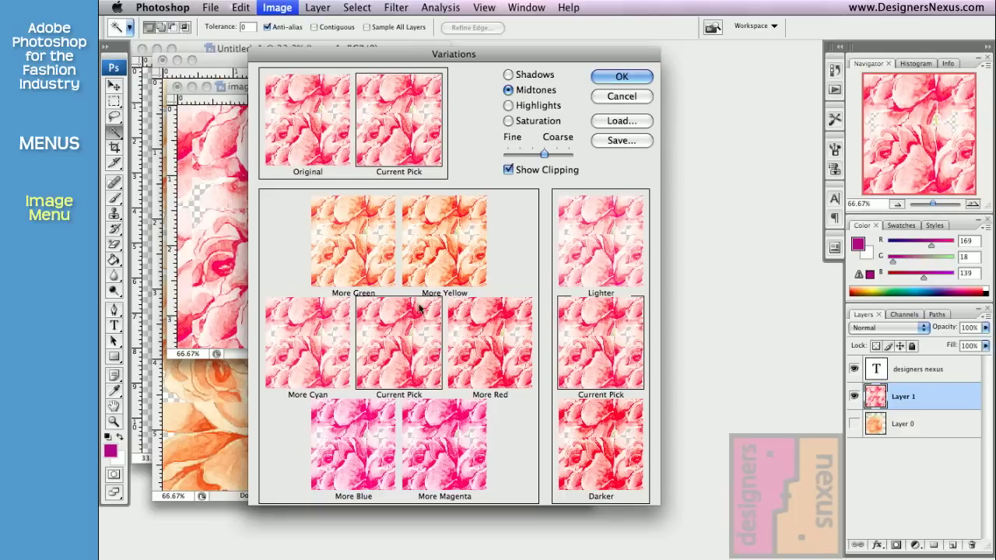
left_click(440, 267)
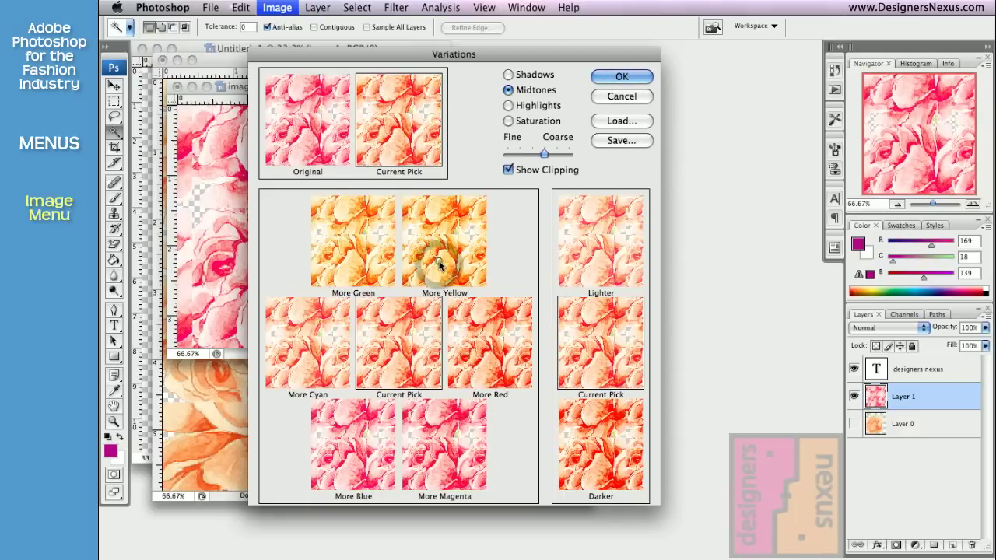
- Darken the shadows and lighten the highlights in Variations, returning to Midtones
left_click(540, 74)
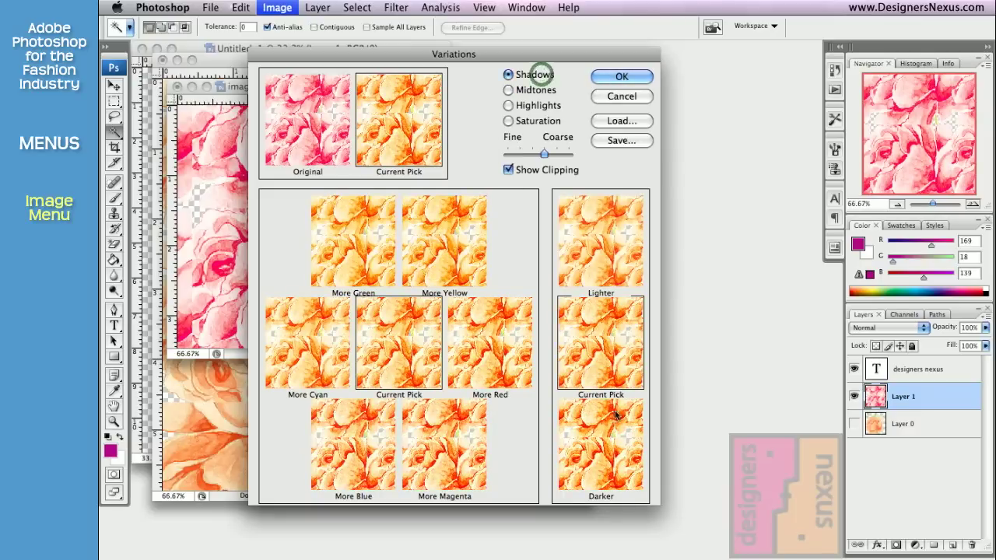
left_click(594, 457)
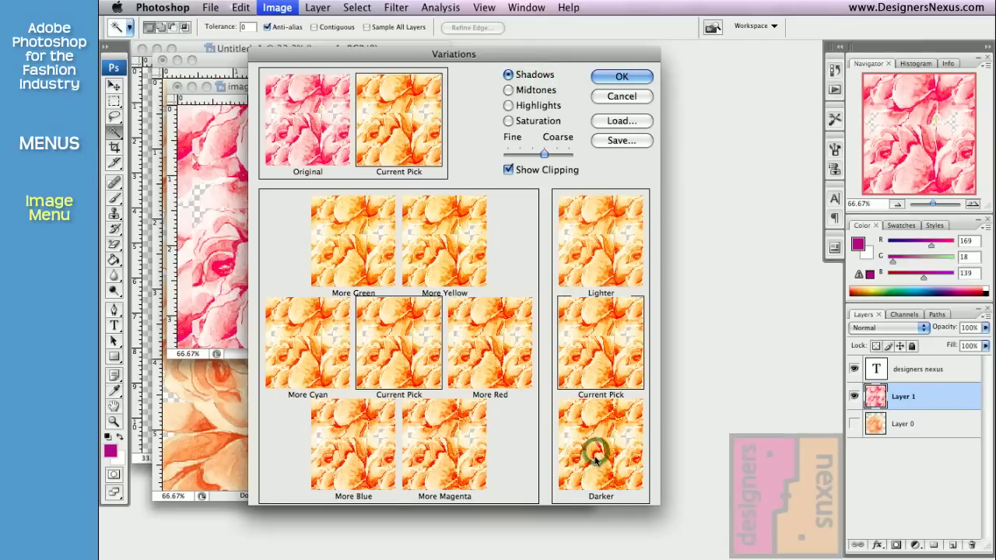
left_click(537, 107)
left_click(599, 247)
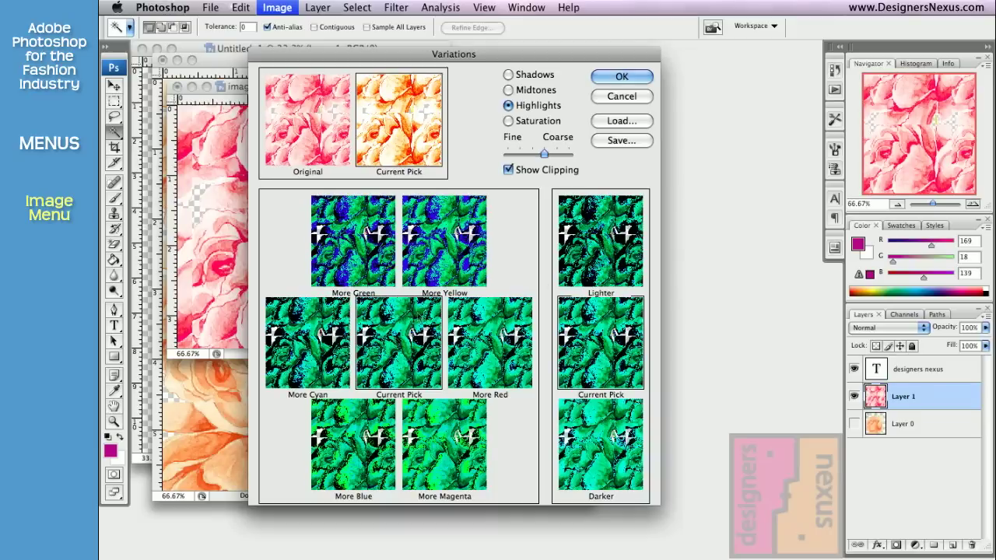
left_click(527, 92)
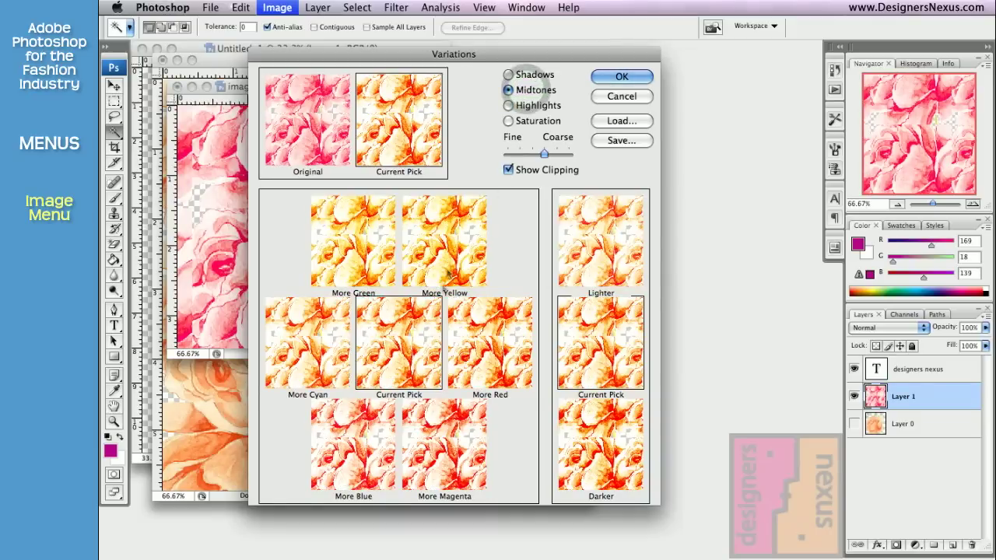